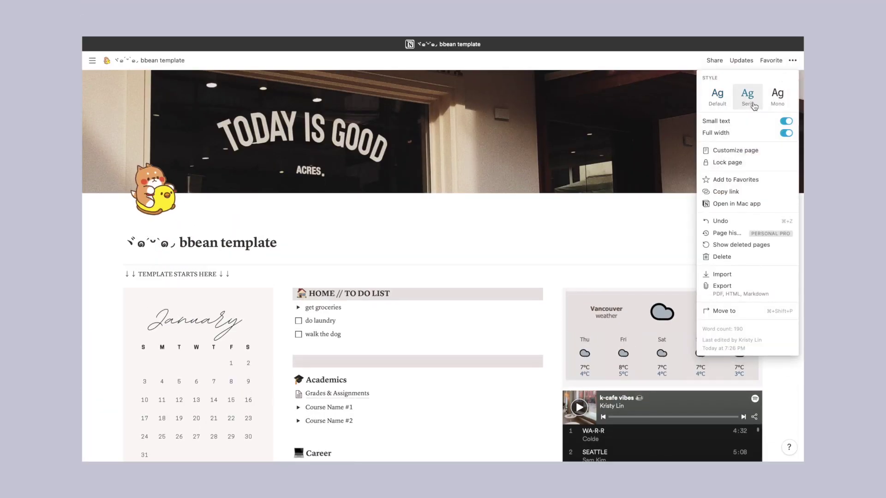
Switch to Mono font, add 'watch true beauty :)' under SAT/SUN, and start the journal with 'hi! how'
click(778, 95)
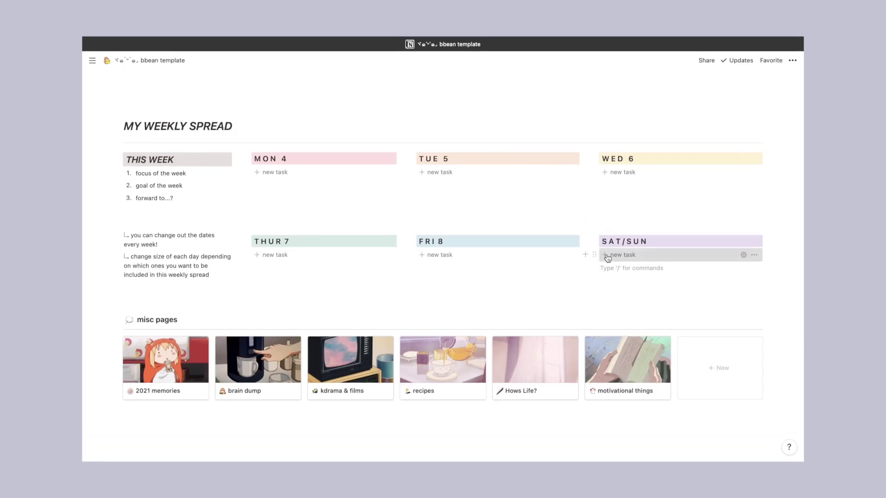
click(623, 159)
text(watch true b)
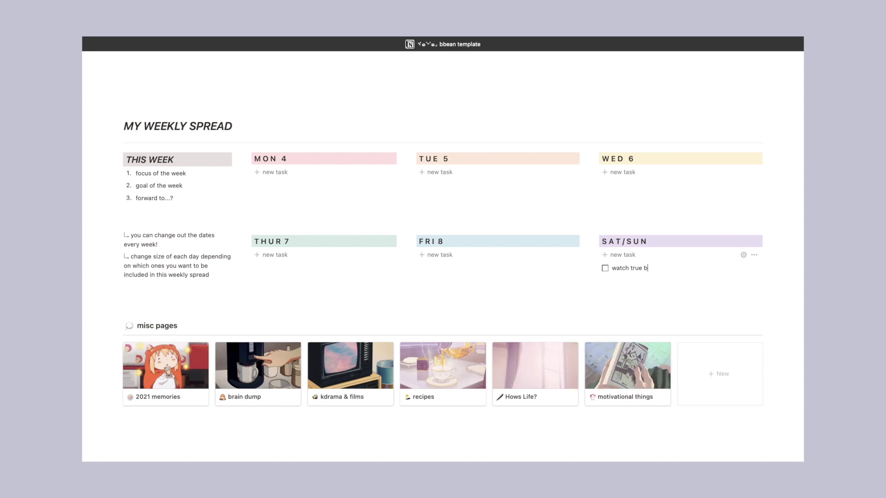
text(eauty :)
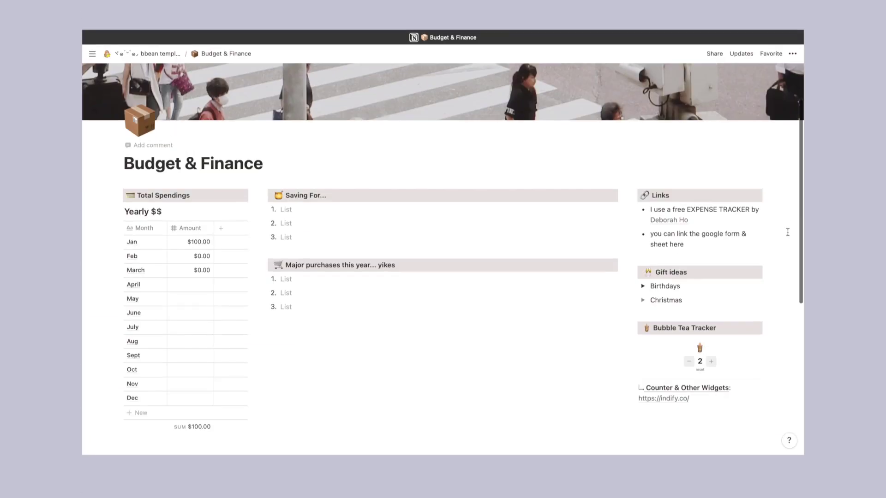
scroll(788, 233, down, 1)
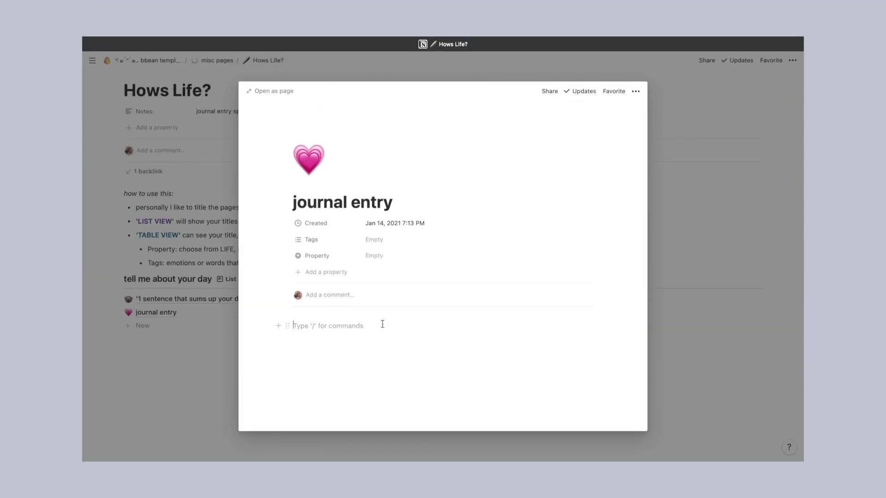
text(hi! how)
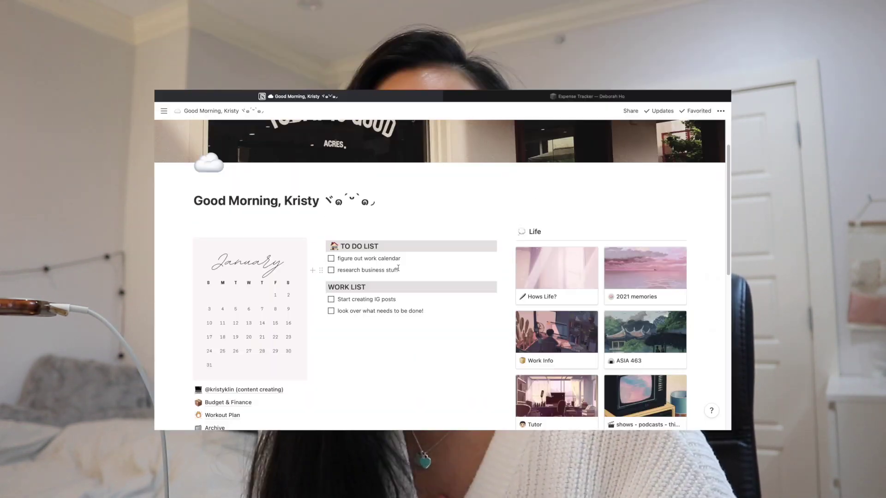
Scroll down the bbean tutorial page to view its calendar, to-do lists and widgets
scroll(398, 268, down, 2)
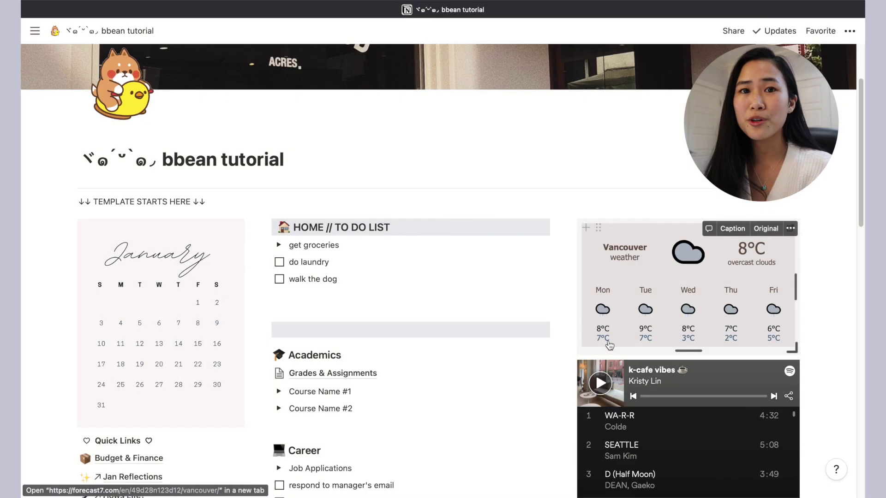
Scroll to the HOME to-do list and expand and collapse the get groceries toggle
scroll(609, 346, down, 5)
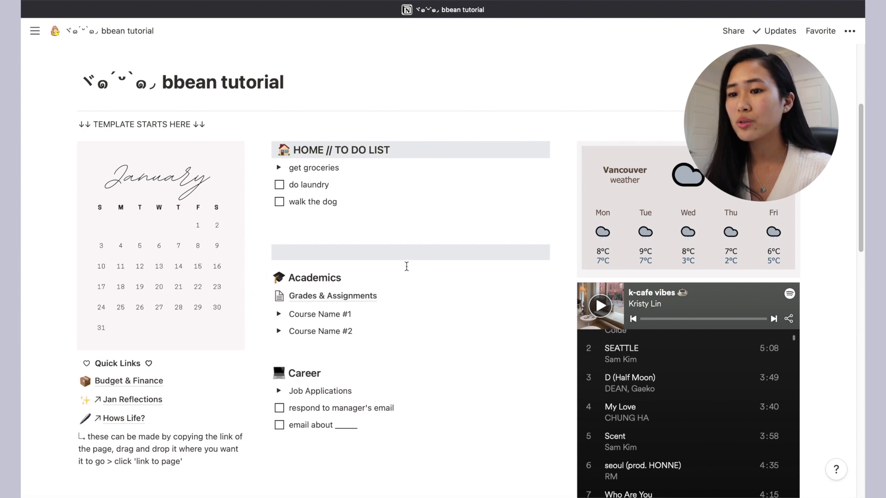
scroll(407, 267, down, 6)
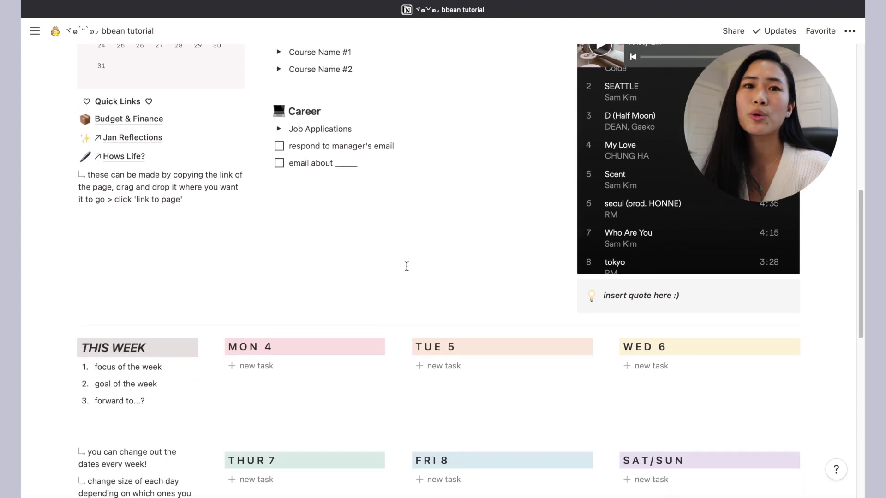
scroll(406, 266, down, 8)
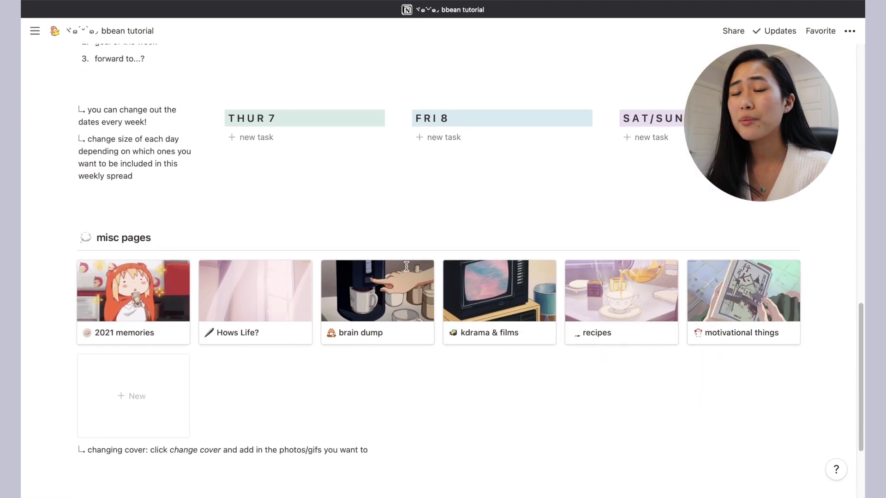
scroll(406, 266, down, 2)
scroll(407, 266, up, 16)
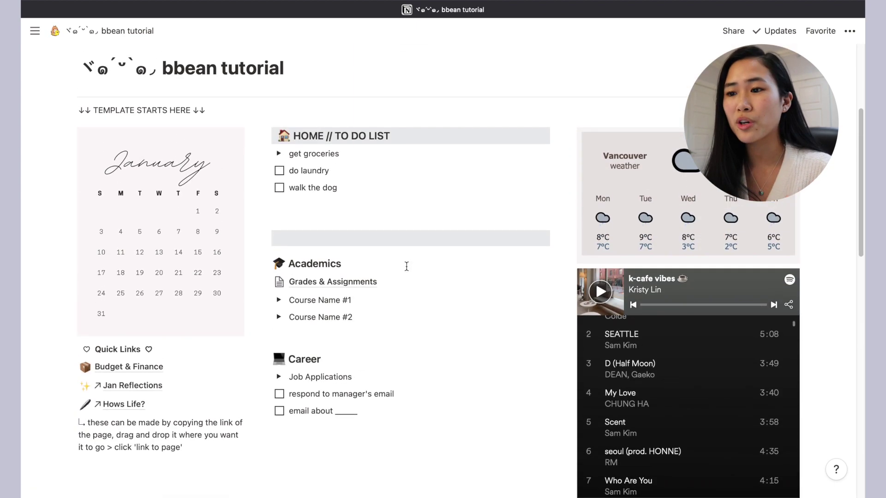
scroll(407, 266, up, 2)
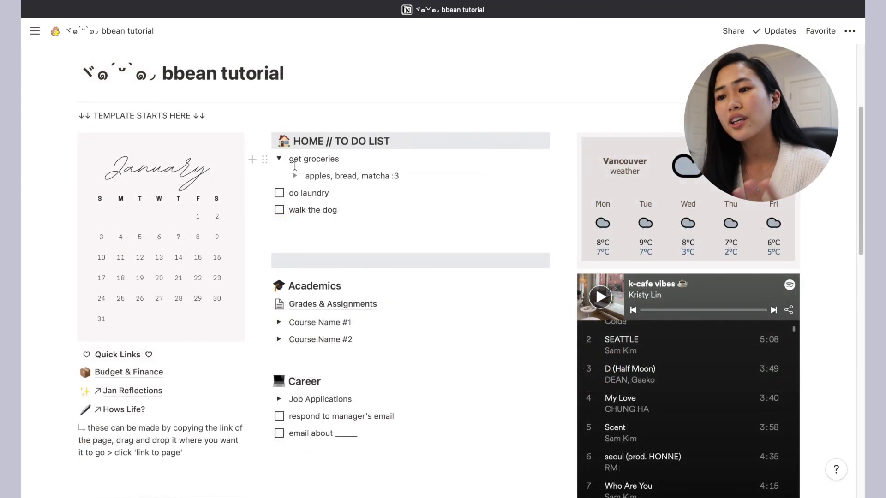
click(279, 159)
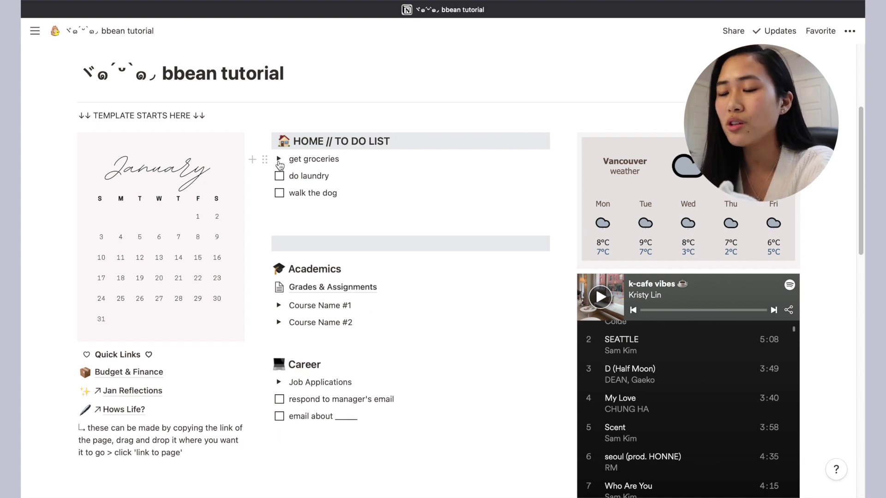
click(278, 158)
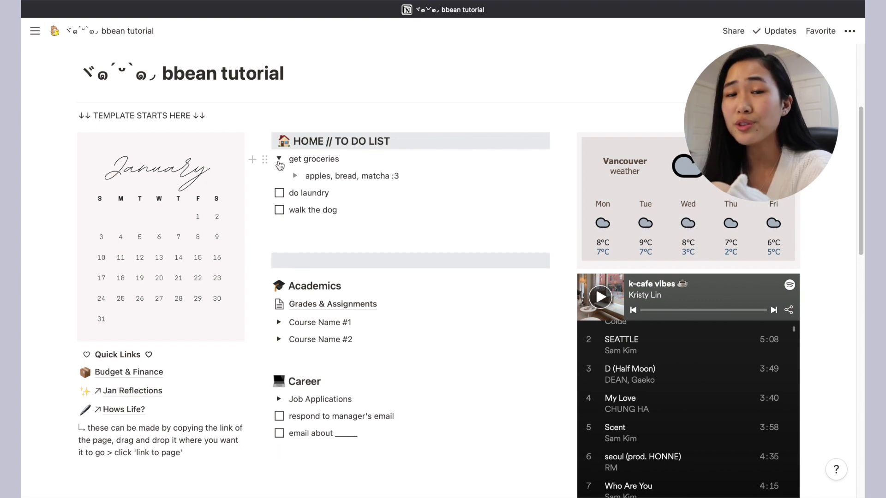
click(279, 159)
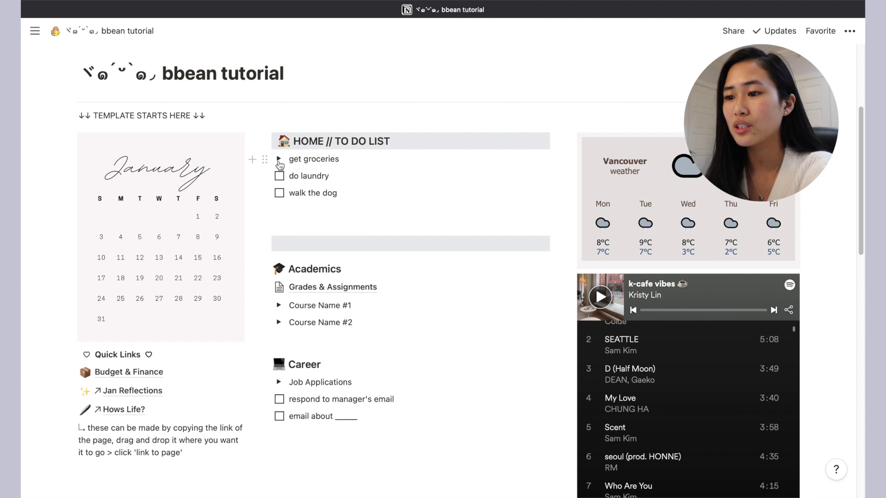
click(279, 159)
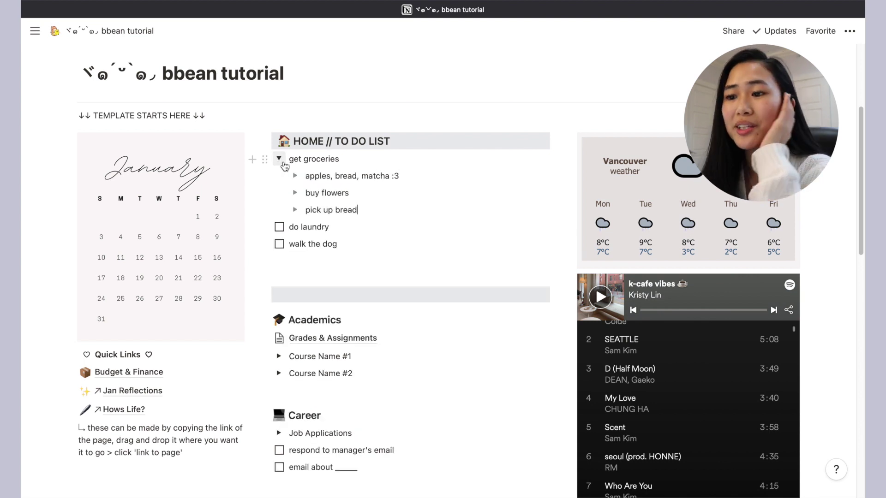
click(282, 160)
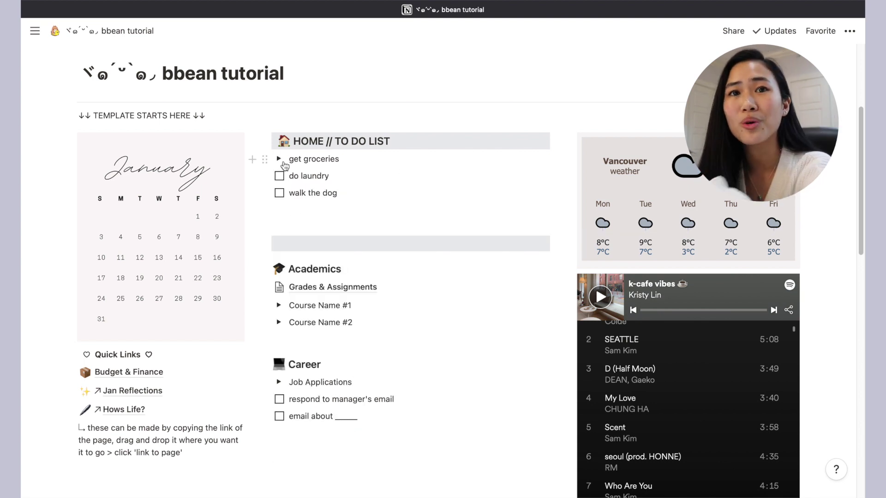
Tick do laundry and walk the dog as done, then untick both again
drag(285, 165, 282, 179)
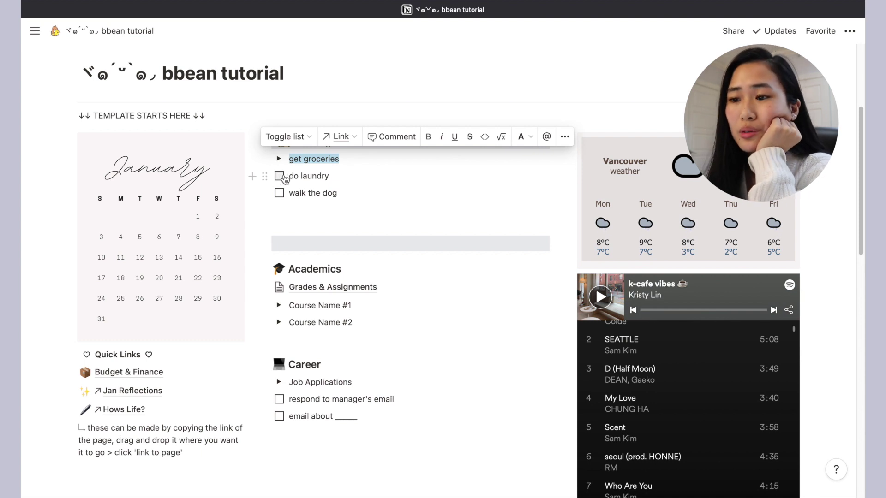
click(279, 177)
click(279, 193)
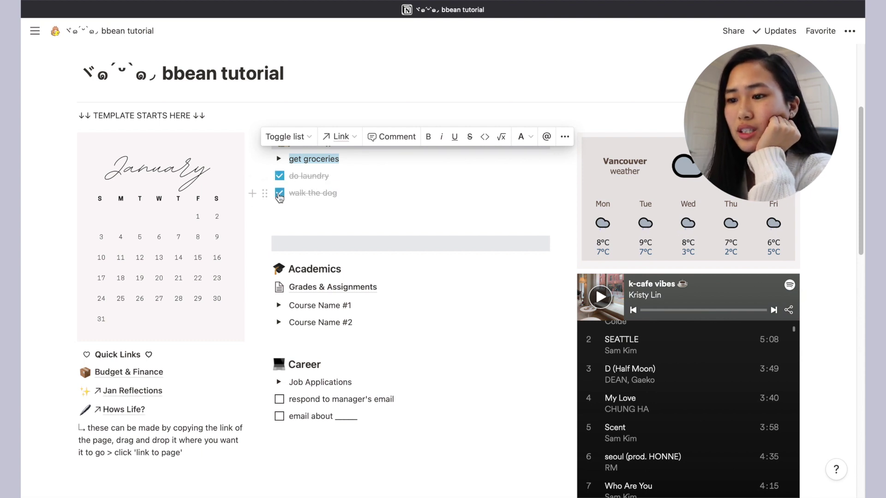
click(279, 194)
click(279, 176)
Add new lines under walk the dog, then delete the empty to-do and the toggle
click(352, 193)
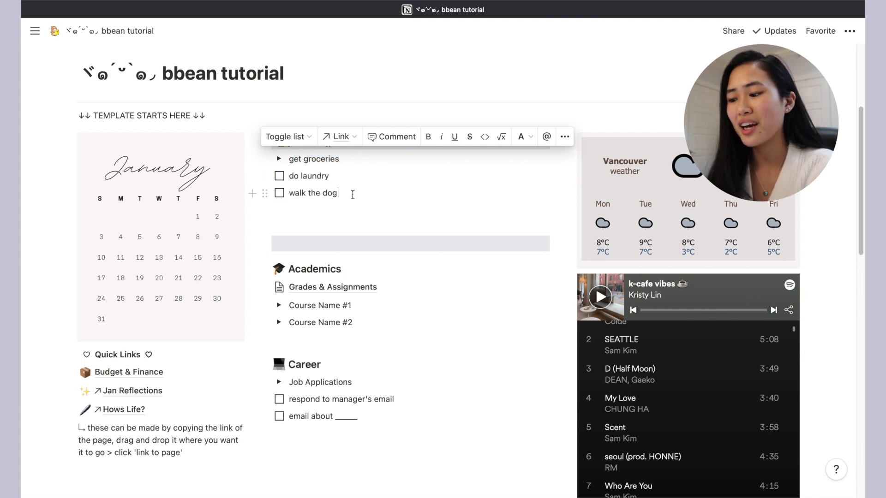
key(Return)
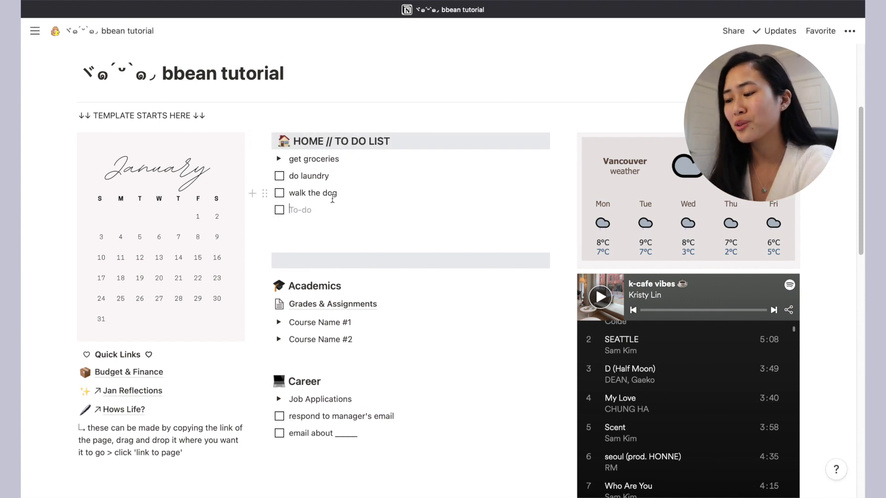
key(BackSpace)
key(BackSpace)
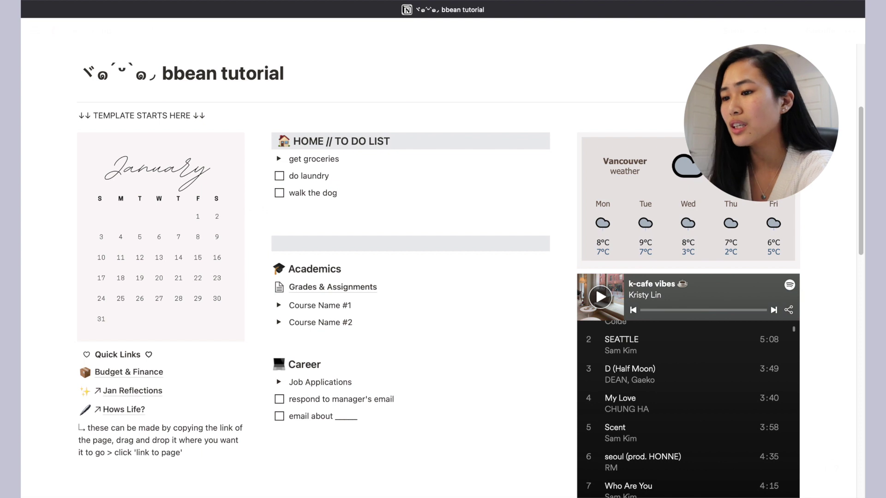
key(Return)
text(>)
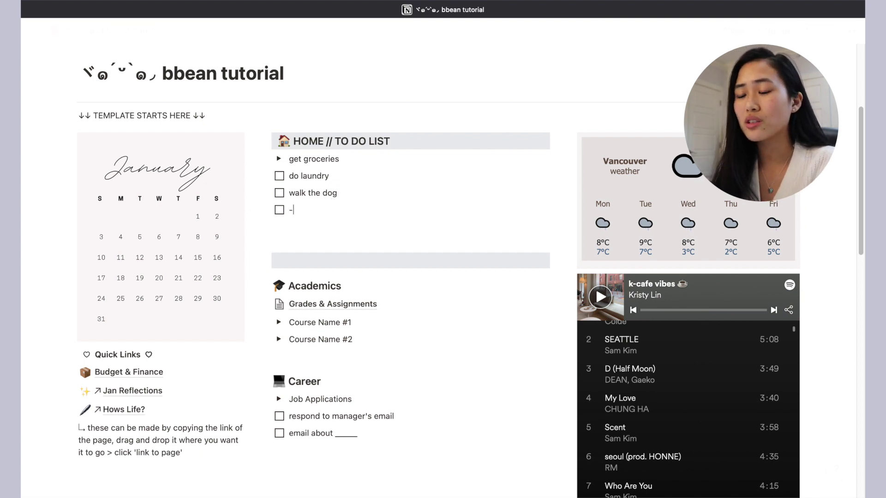
key(BackSpace)
key(BackSpace)
scroll(348, 227, down, 2)
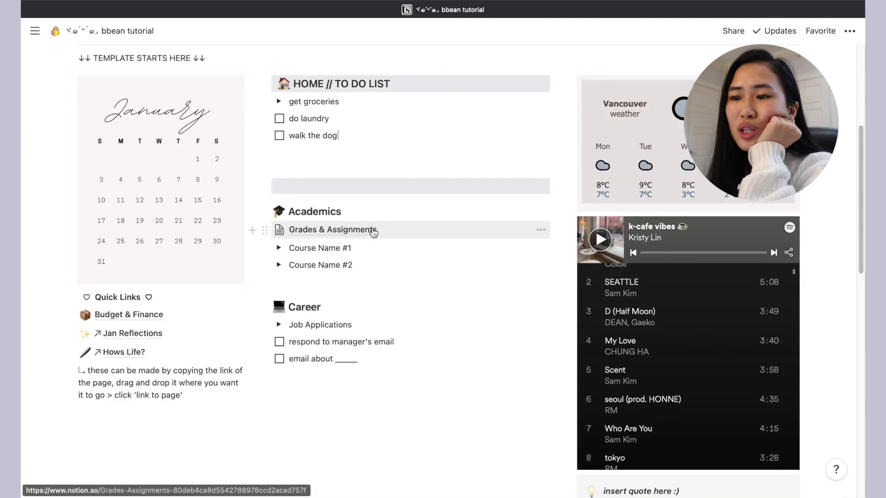
Open Grades & Assignments and rename Participation to Attendance, leaving its due date unset
scroll(372, 231, down, 1)
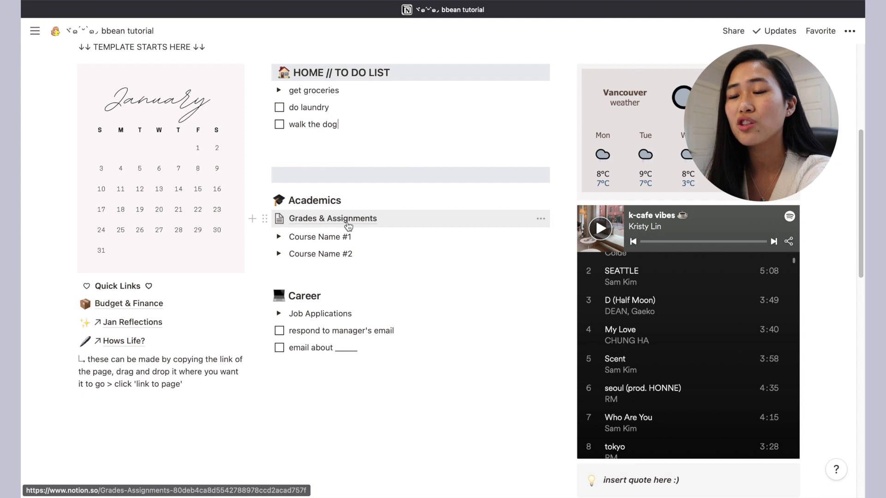
click(348, 225)
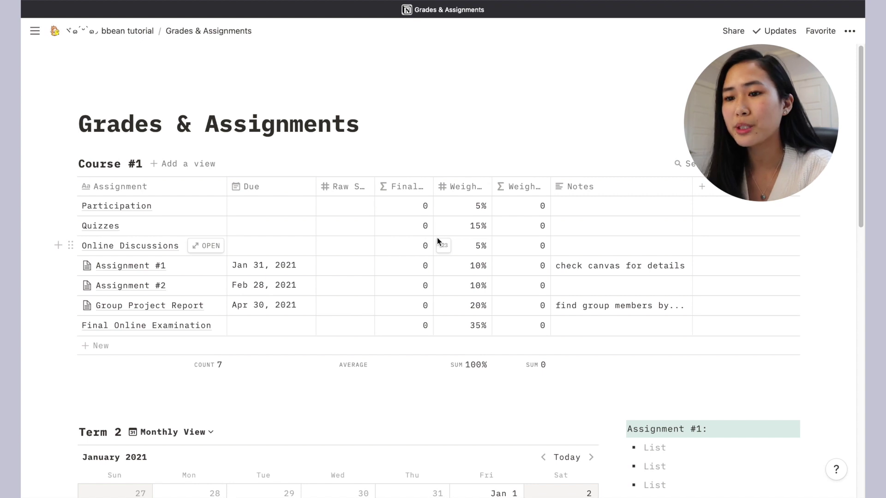
scroll(437, 237, down, 1)
double_click(128, 190)
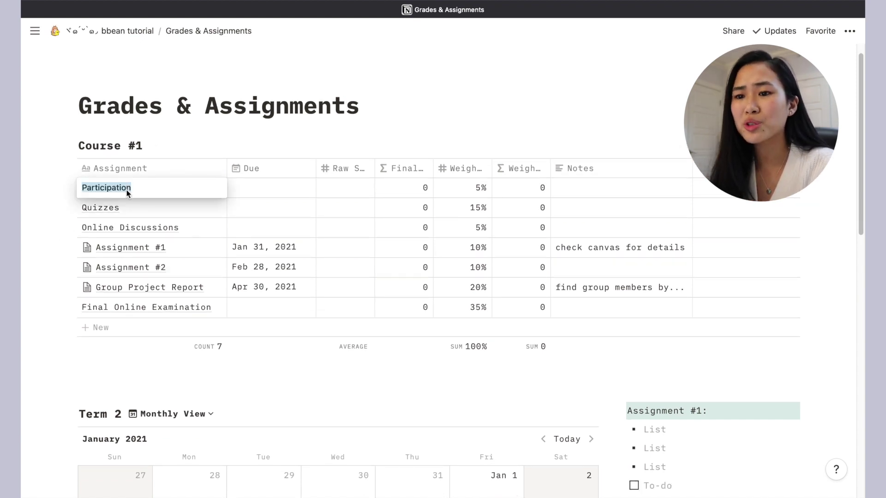
text(Attendance)
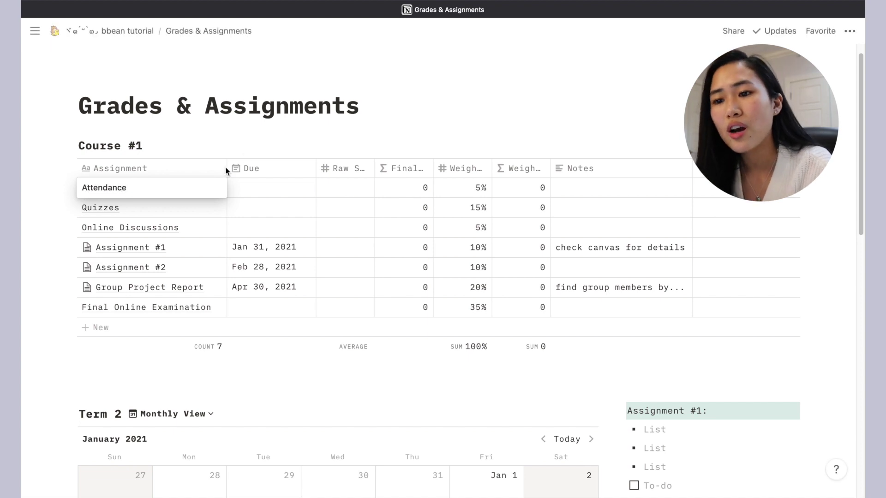
key(Escape)
click(252, 198)
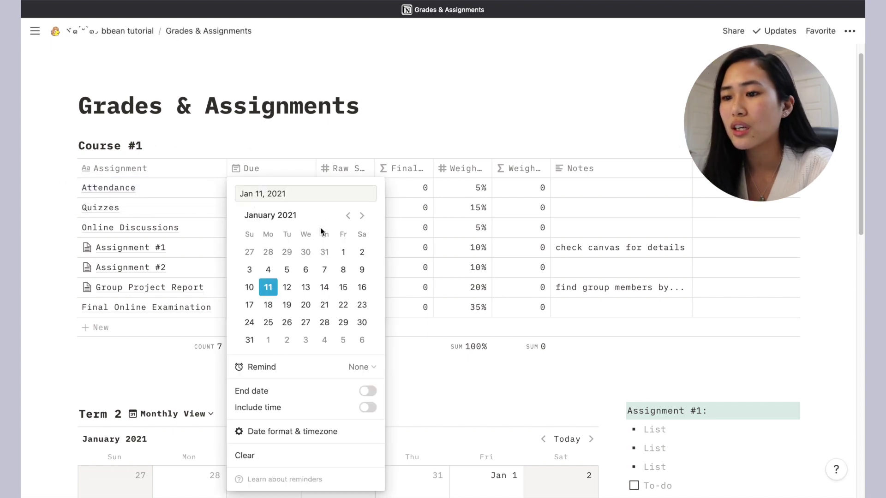
click(262, 123)
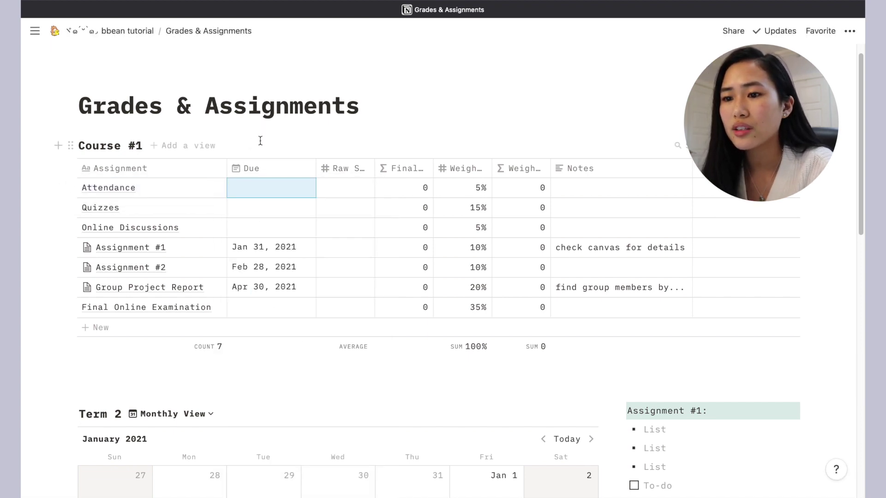
Create a Timeline view for the Course #1 assignments and scroll across it
click(194, 150)
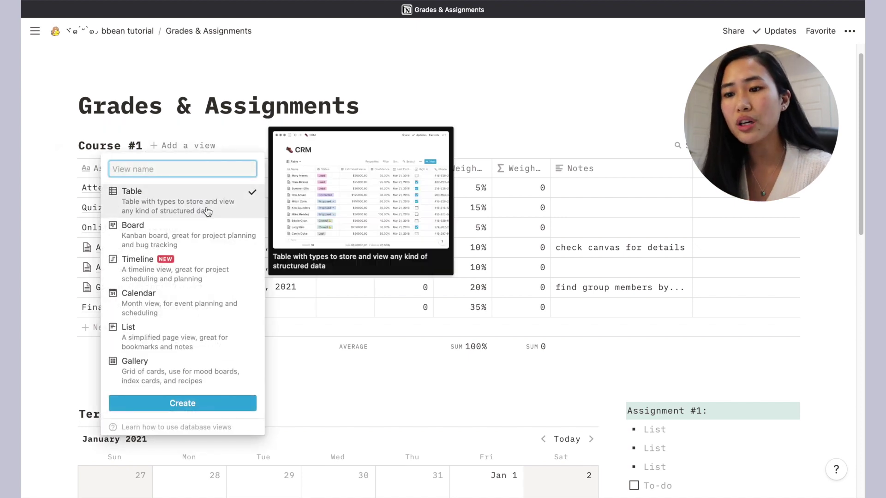
click(190, 271)
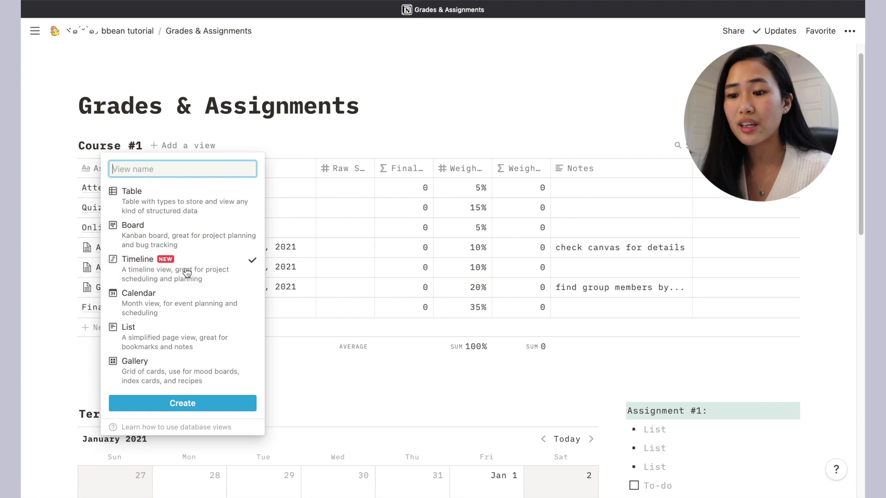
click(193, 403)
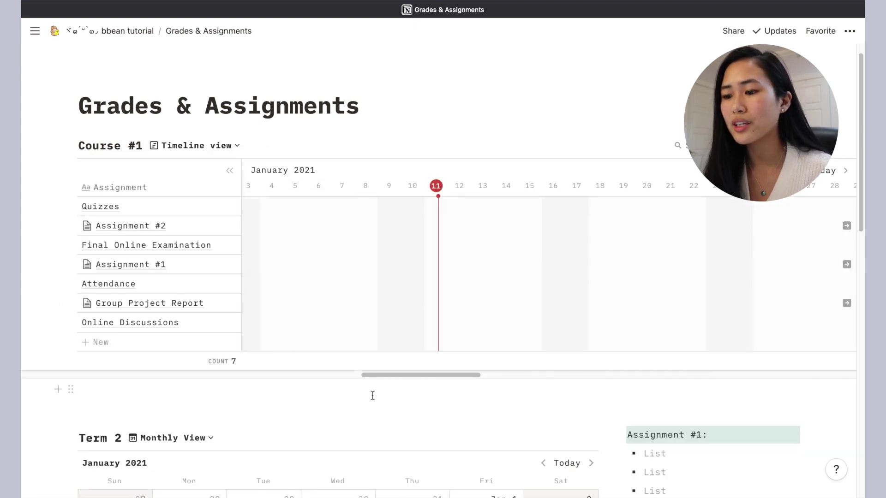
drag(397, 375, 313, 364)
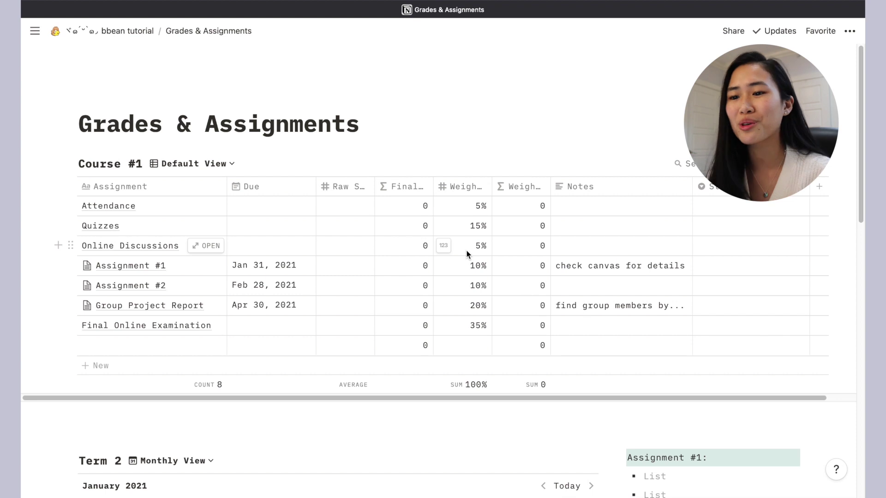
Switch the Term 2 database to its Timeline layout and scroll the timeline
scroll(511, 253, down, 8)
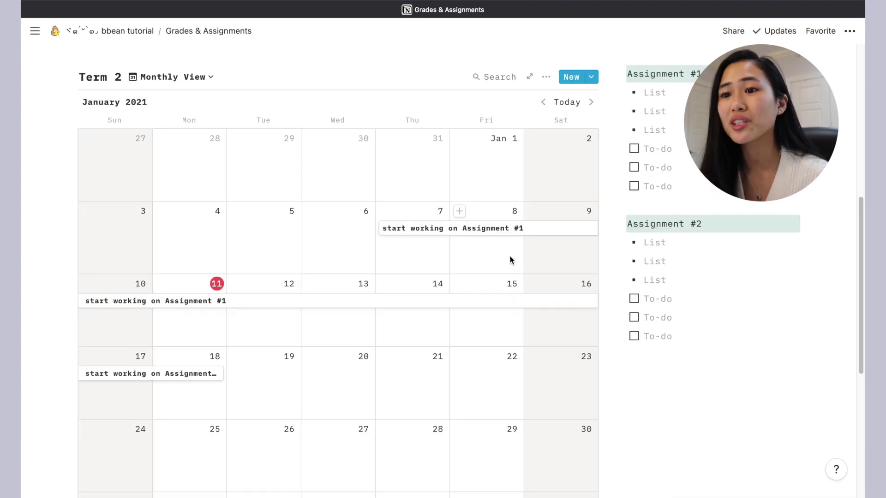
click(214, 81)
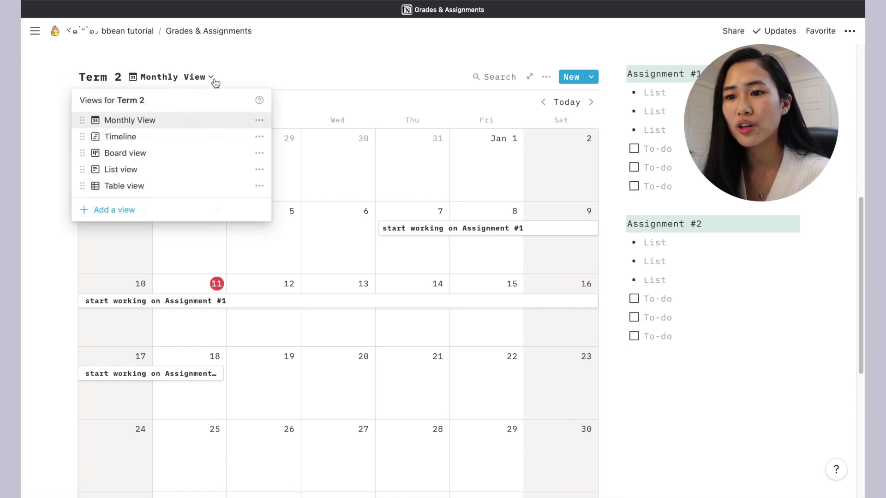
click(167, 139)
scroll(287, 378, up, 2)
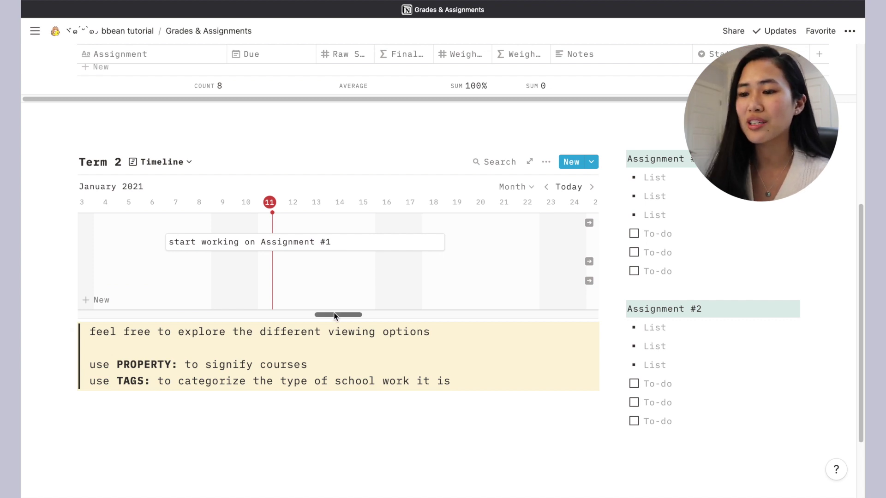
drag(333, 312, 381, 310)
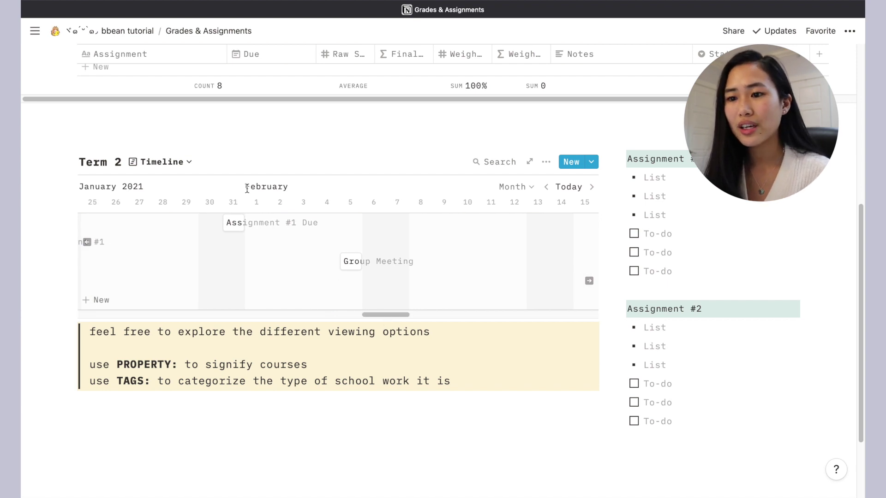
Change Term 2 to List, then Table layout, and give the Course #2 option a blue colour
click(180, 163)
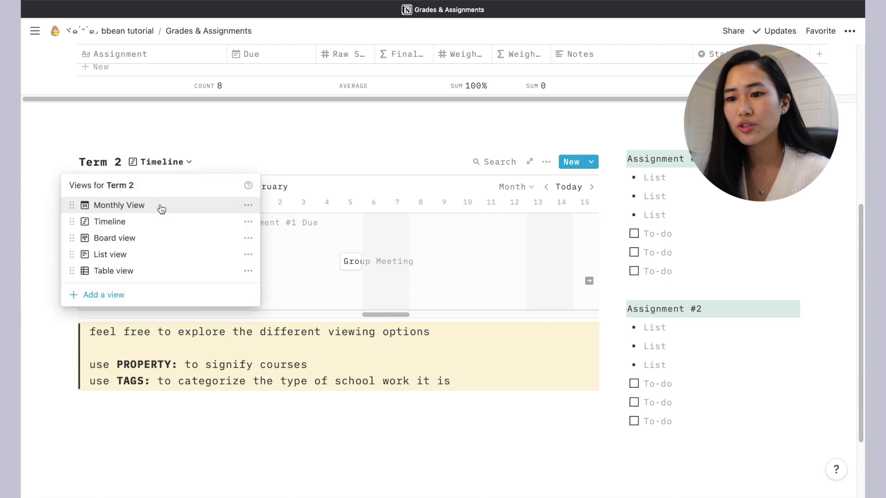
click(137, 256)
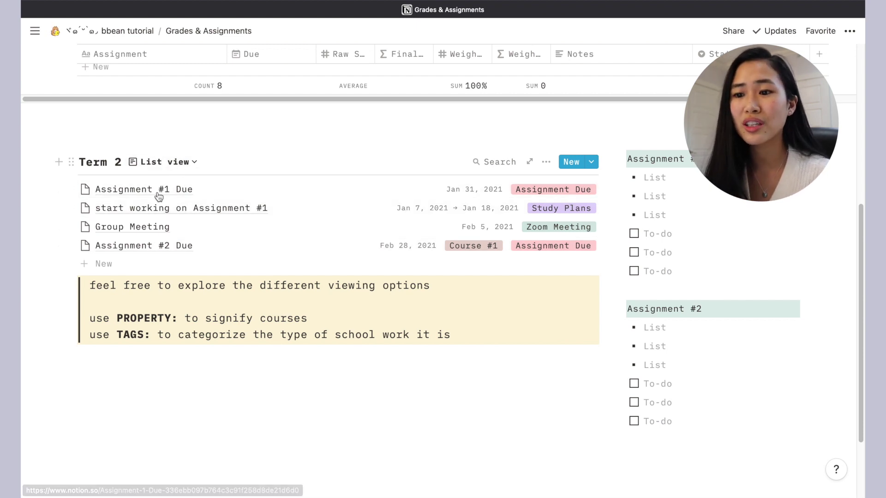
click(179, 167)
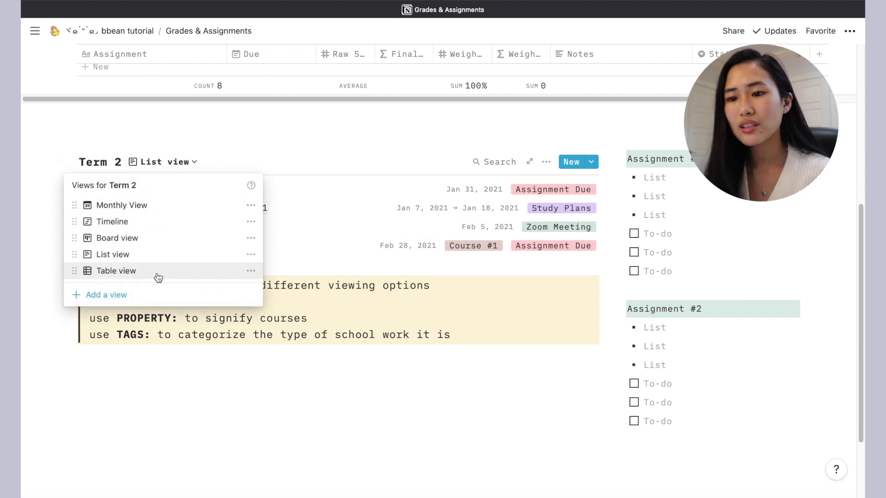
click(158, 273)
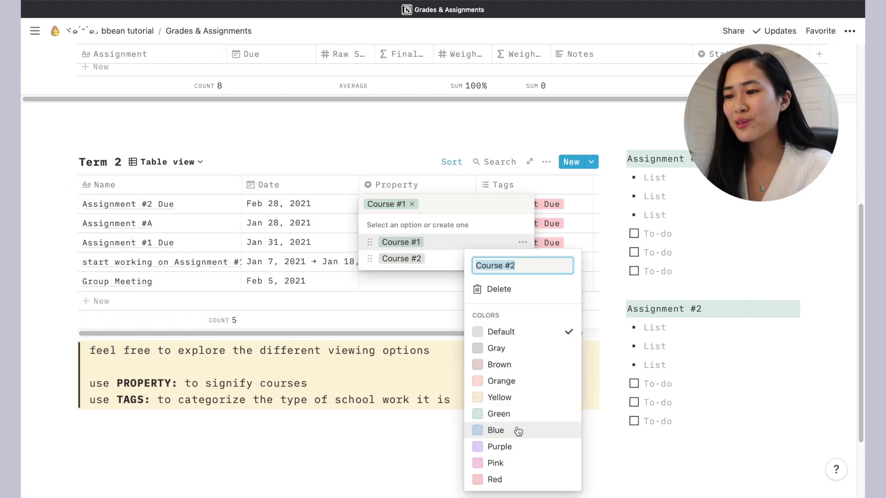
click(518, 431)
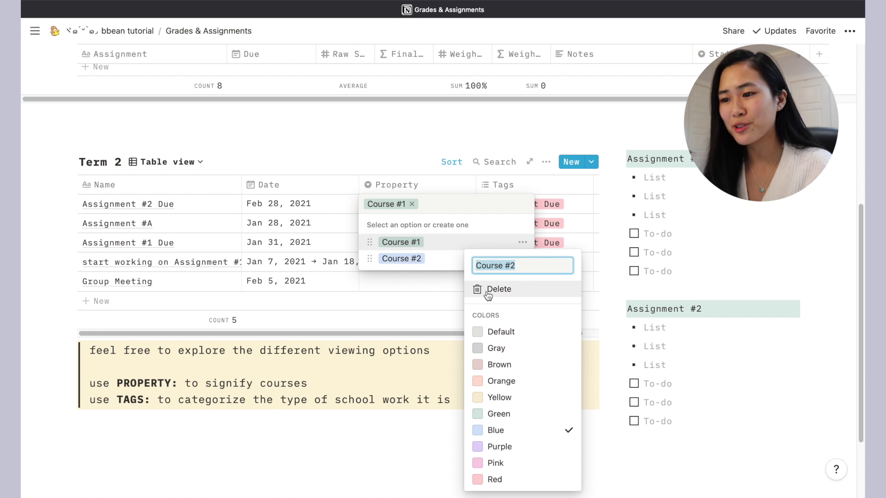
Close the Course #2 colour settings and dismiss the Property dropdowns without further changes
click(428, 297)
key(Escape)
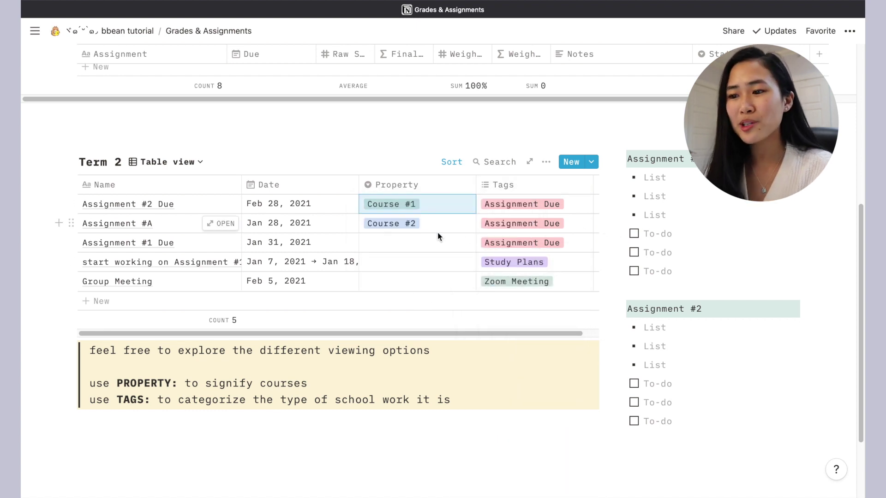
click(395, 242)
key(Escape)
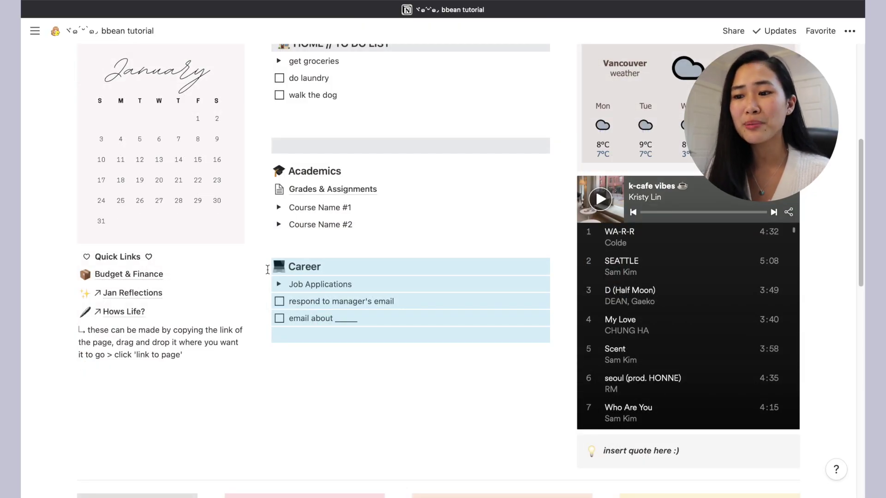
Expand the Job Applications toggle and open the Job Applications Tracker page
click(334, 329)
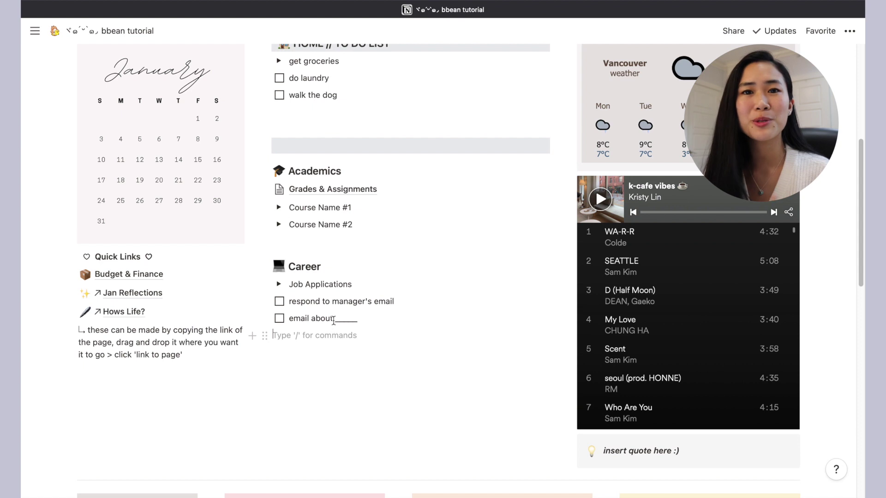
click(279, 284)
click(341, 303)
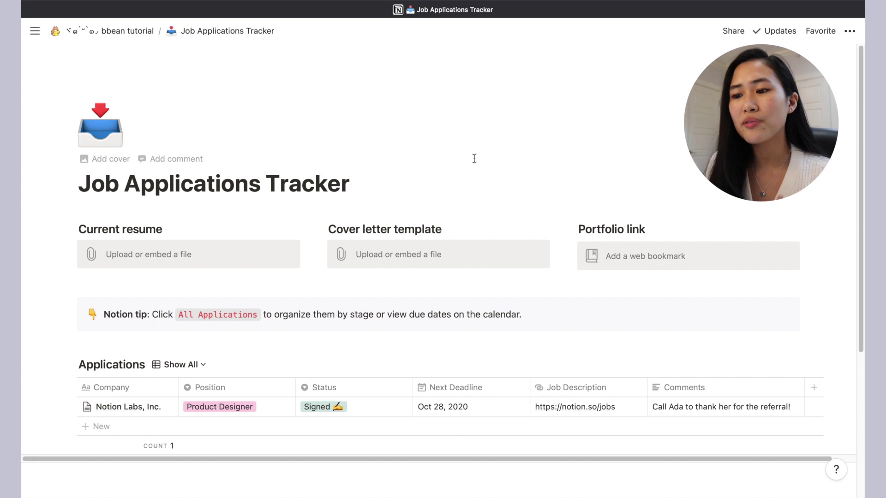
Scroll through the tracker, return to bbean tutorial, and bring up the workspace sidebar
scroll(474, 159, down, 1)
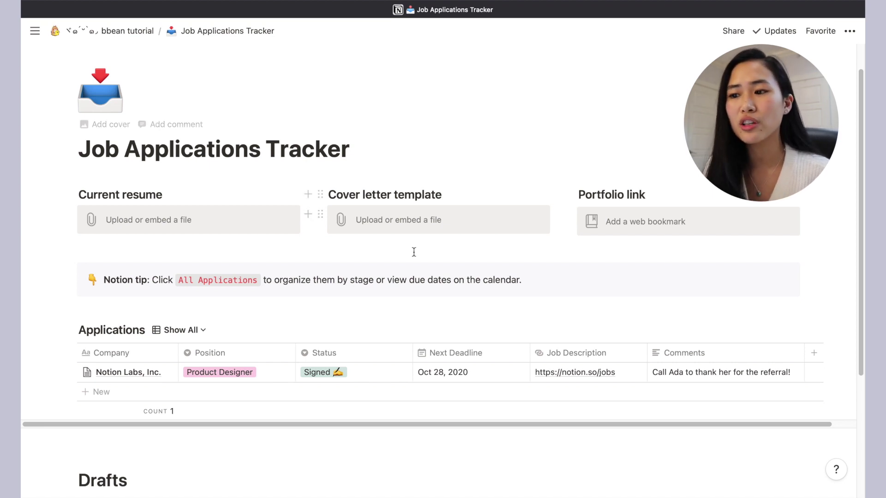
scroll(413, 251, down, 5)
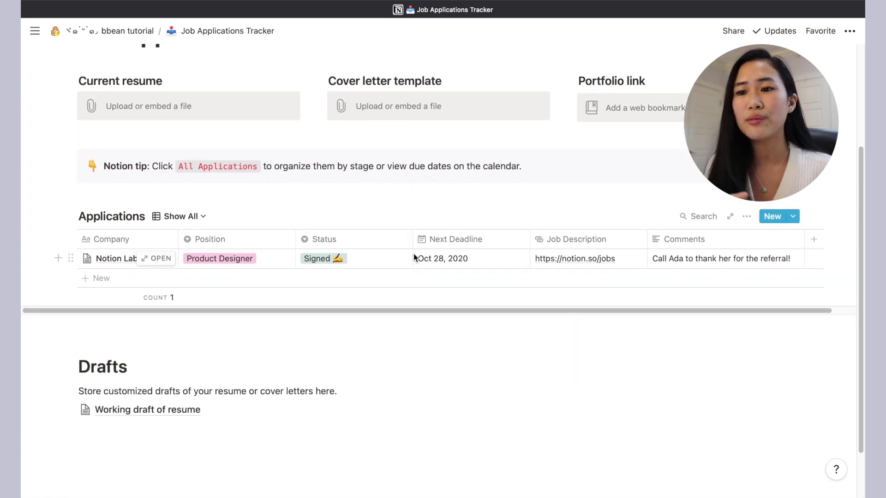
scroll(414, 257, up, 6)
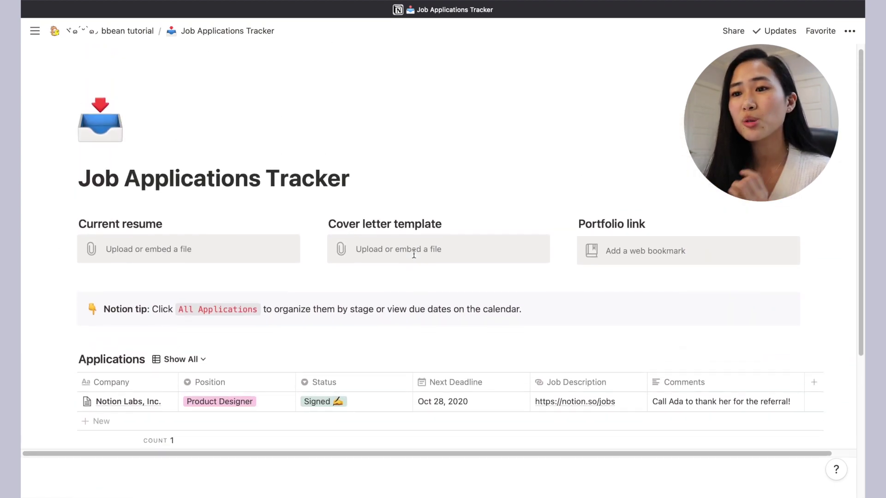
click(128, 31)
scroll(837, 318, down, 4)
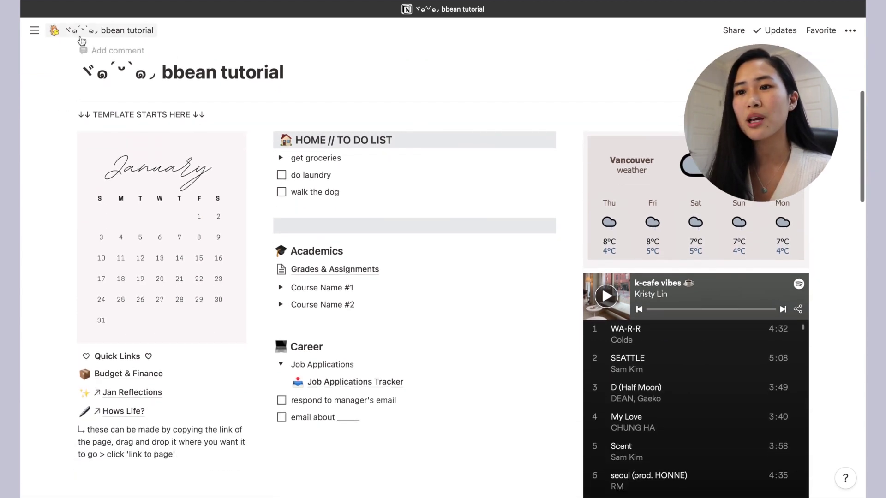
mouse_move(40, 34)
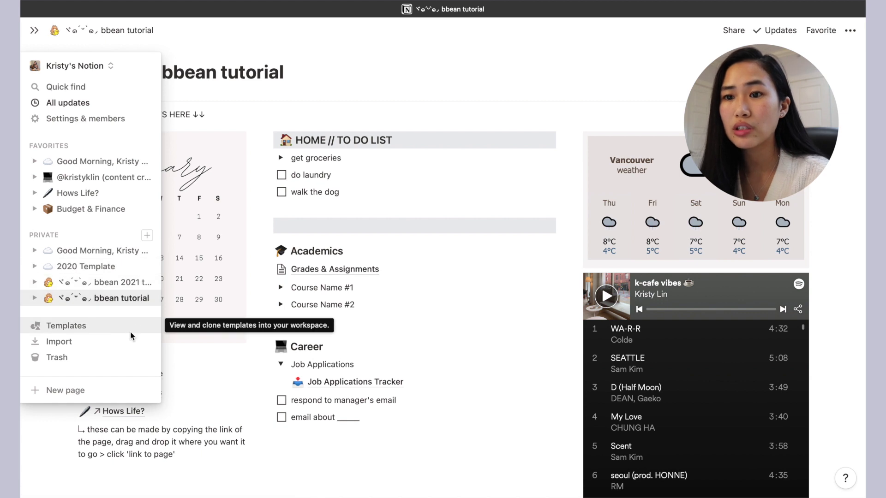
Open the template gallery and expand the Personal category
click(111, 326)
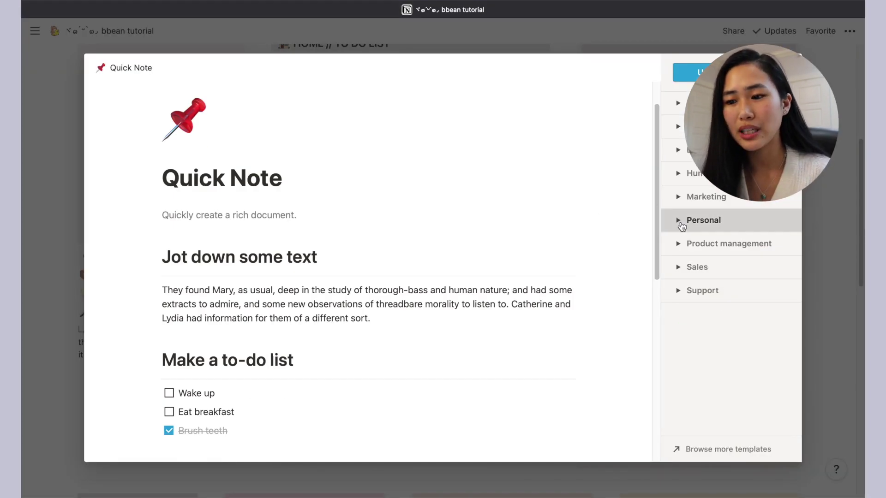
click(679, 221)
scroll(716, 286, down, 4)
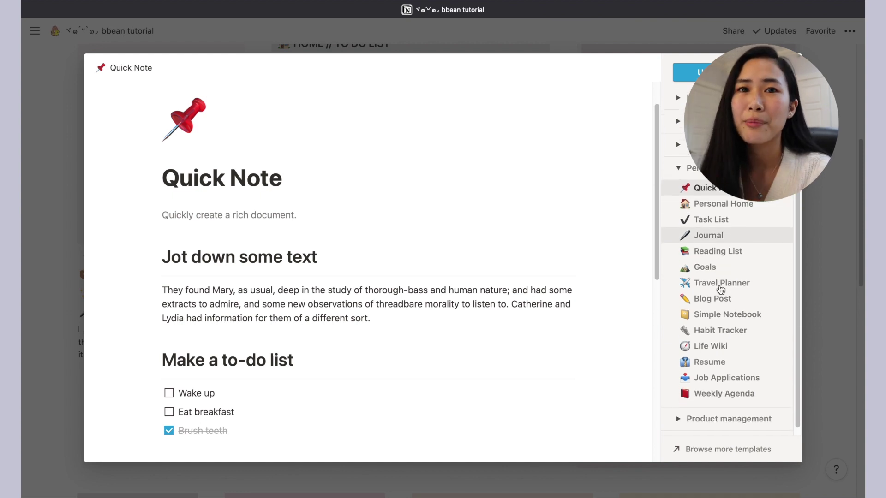
scroll(720, 287, up, 4)
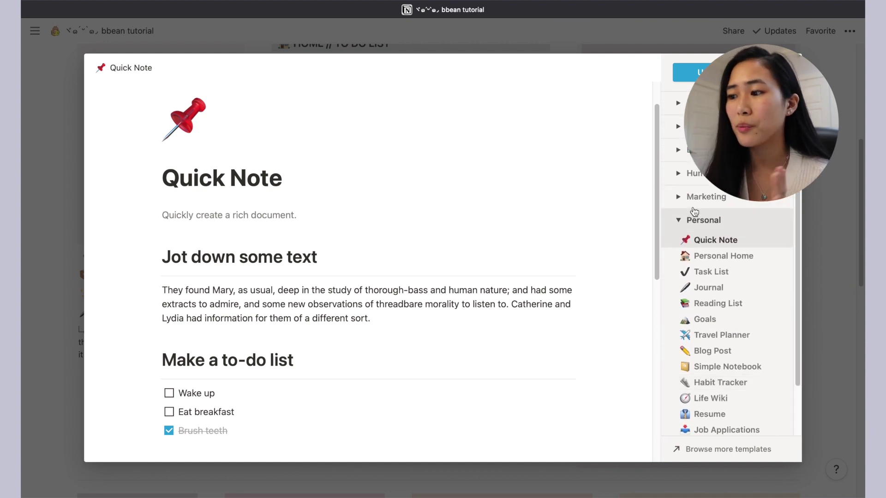
Expand the Marketing category and preview the Mood Board template
click(682, 198)
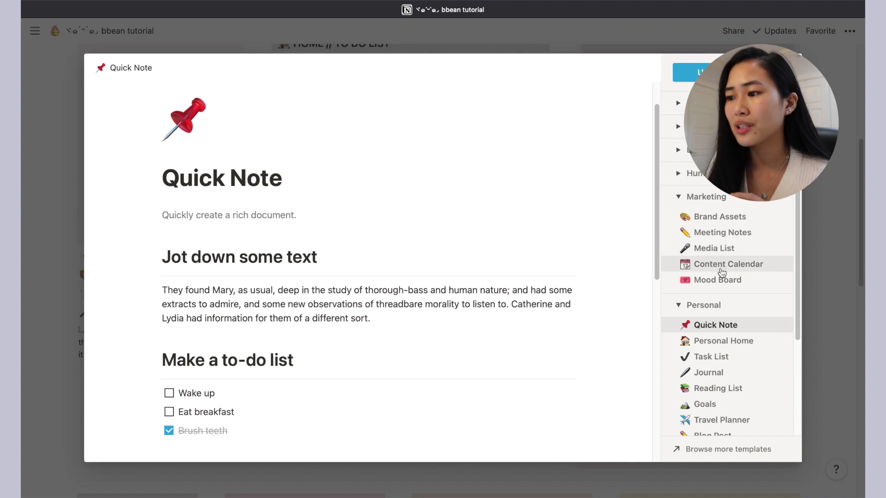
click(720, 282)
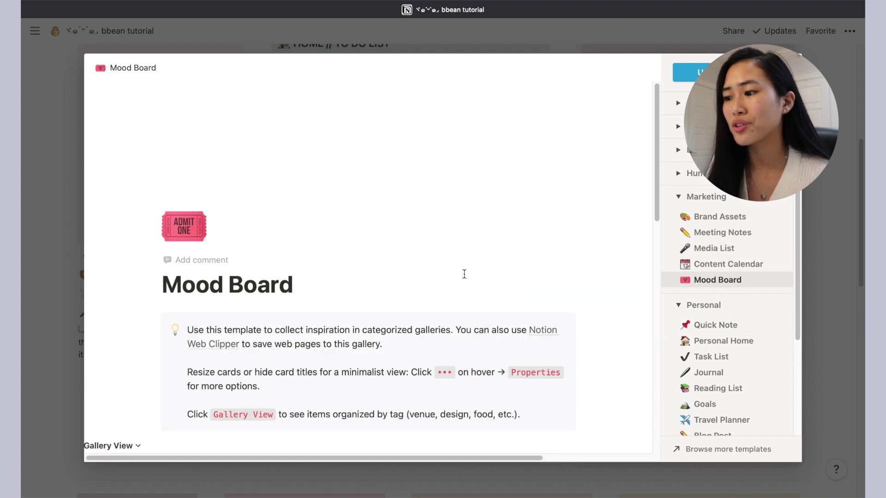
scroll(464, 274, down, 8)
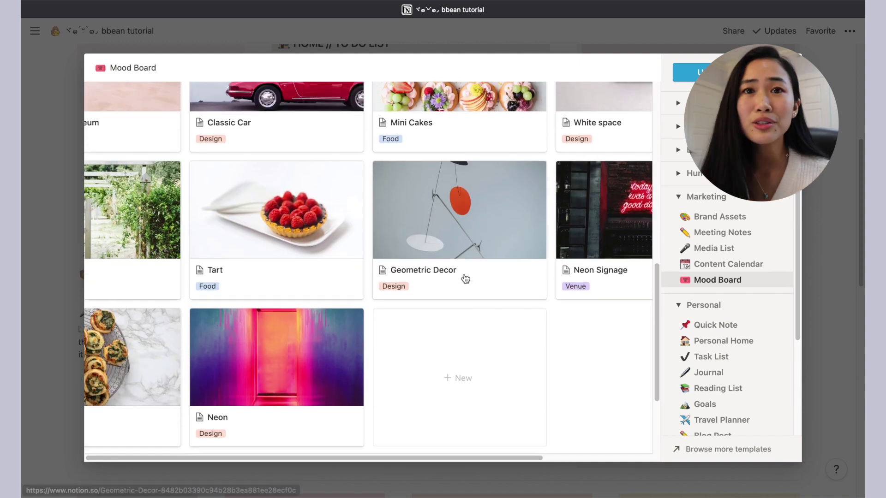
scroll(466, 277, up, 8)
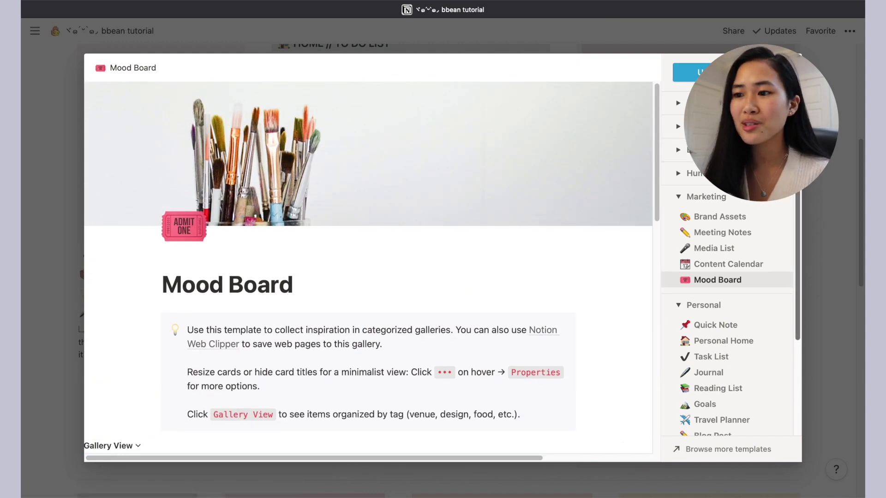
Collapse the Marketing and Personal categories and expand Support
click(683, 197)
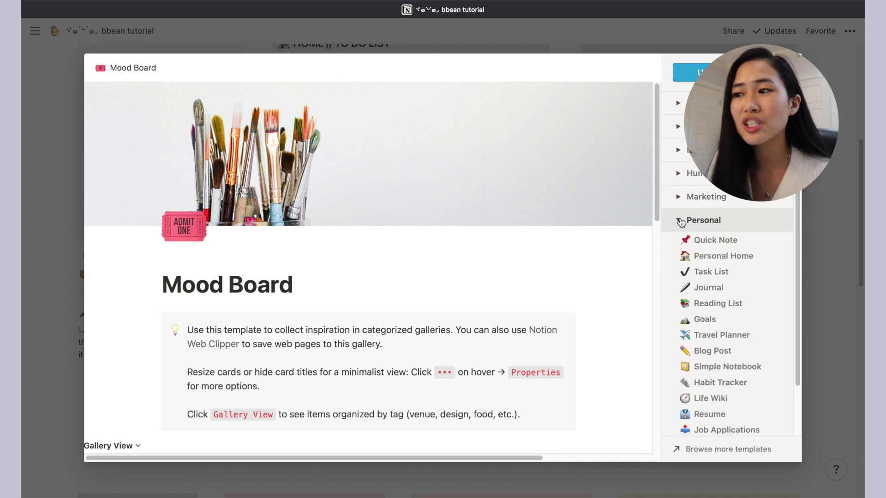
click(684, 221)
click(679, 291)
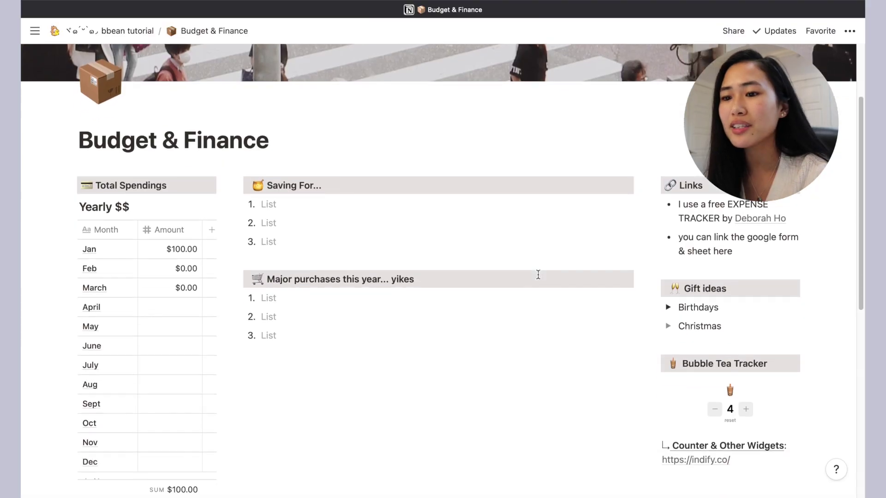
scroll(538, 275, down, 13)
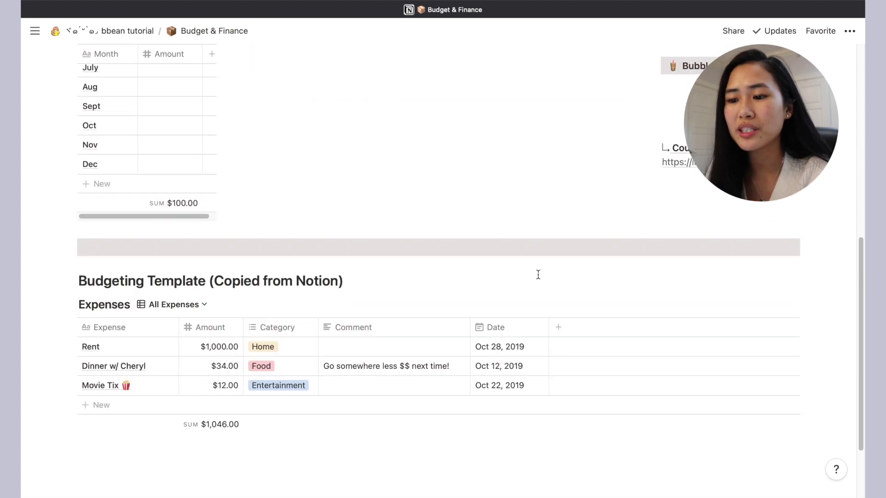
scroll(538, 276, up, 15)
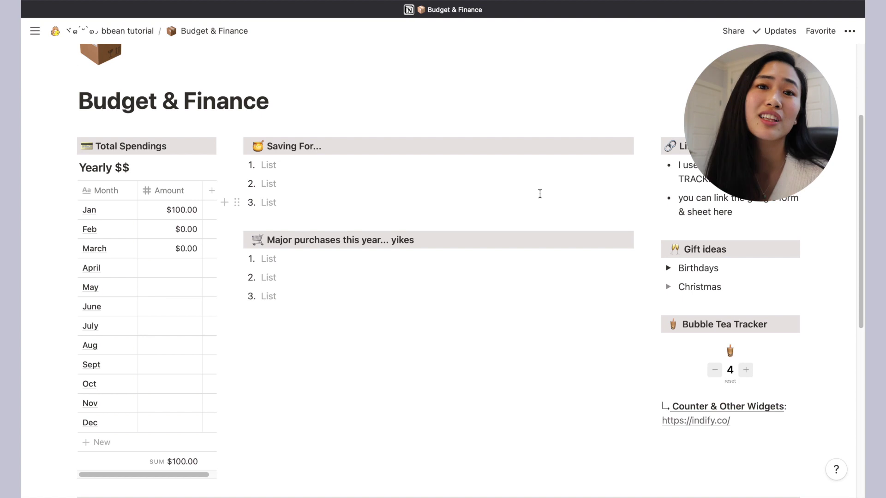
scroll(375, 320, down, 8)
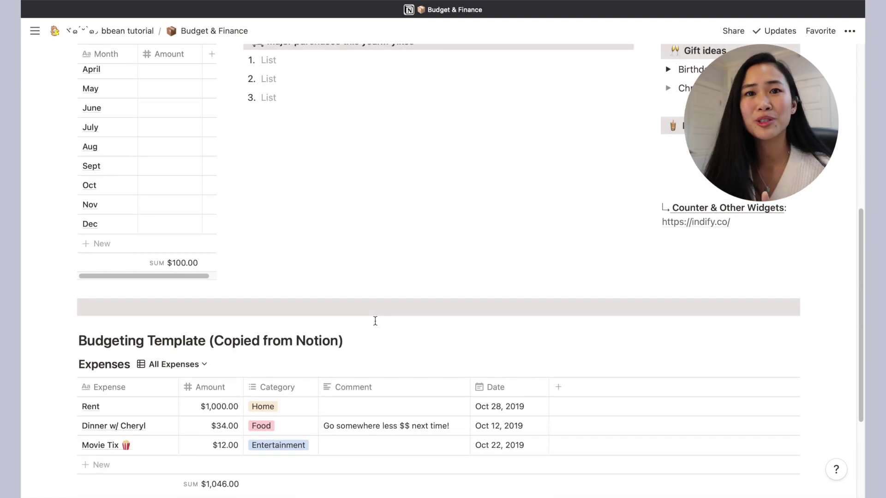
scroll(375, 320, up, 2)
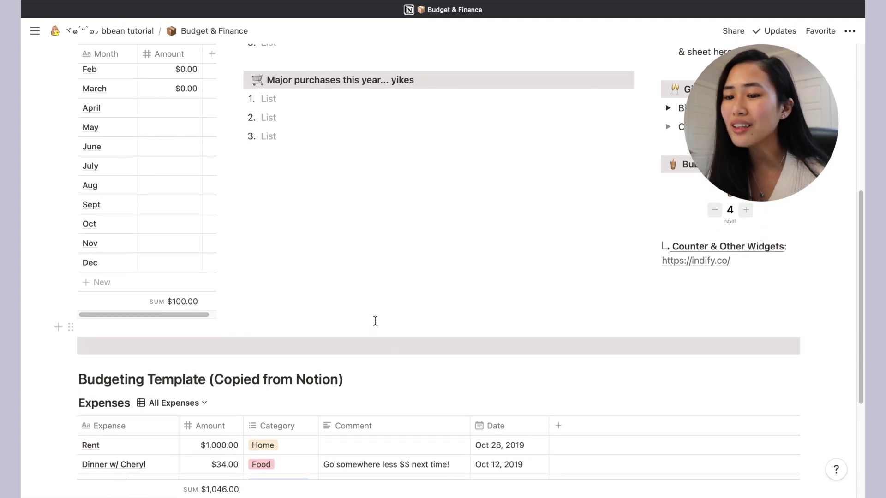
scroll(462, 316, up, 6)
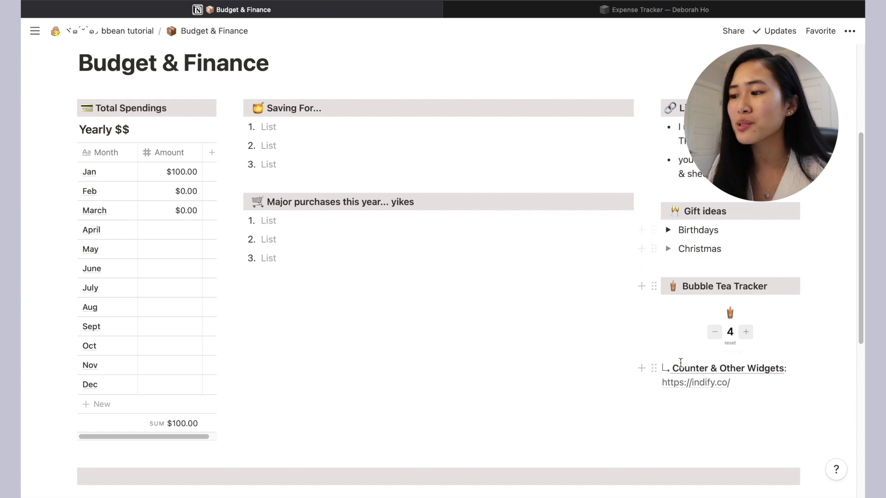
Lower the Bubble Tea Tracker counter to 0
click(714, 336)
click(714, 336)
click(714, 336)
click(714, 336)
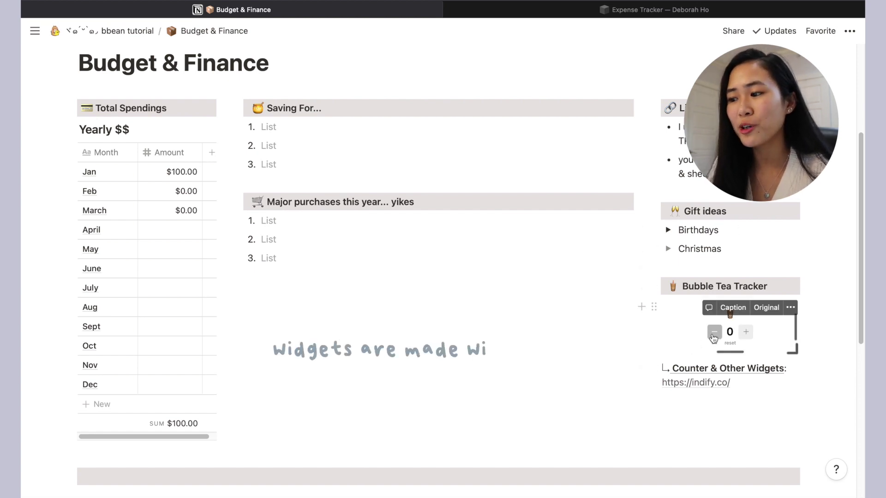
Add a new empty block below the indify link and scroll down the page
click(768, 409)
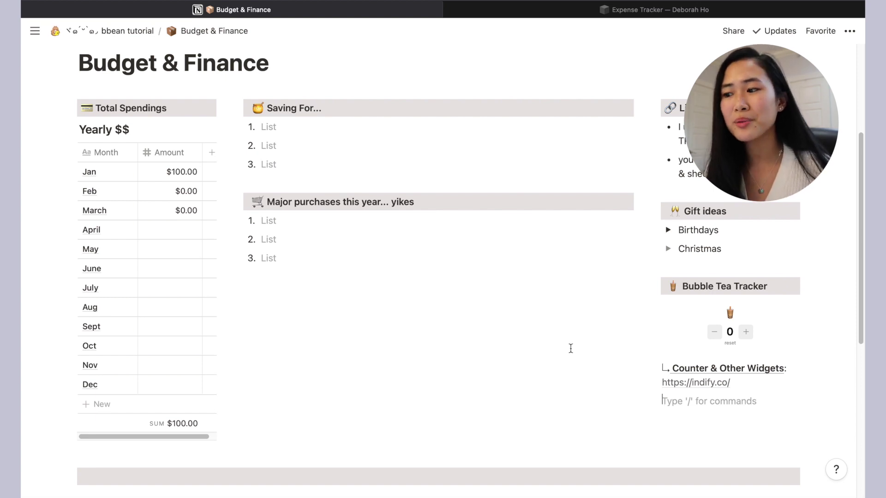
scroll(576, 344, down, 4)
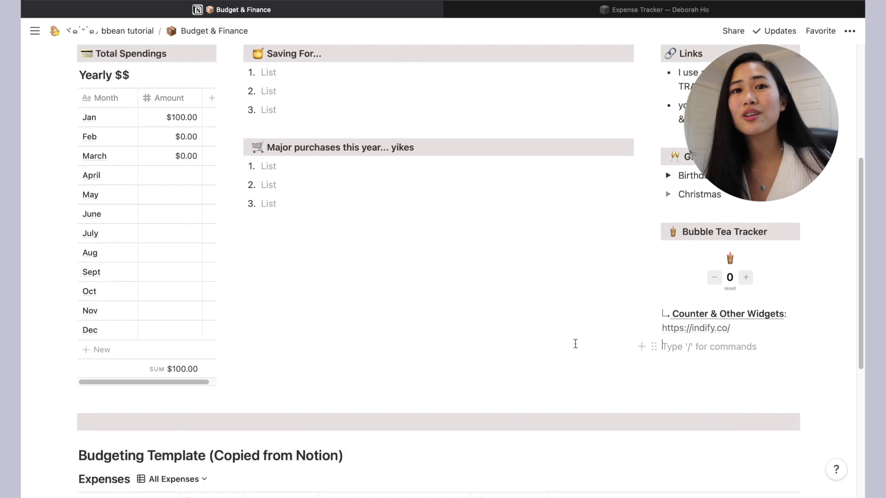
scroll(576, 344, down, 8)
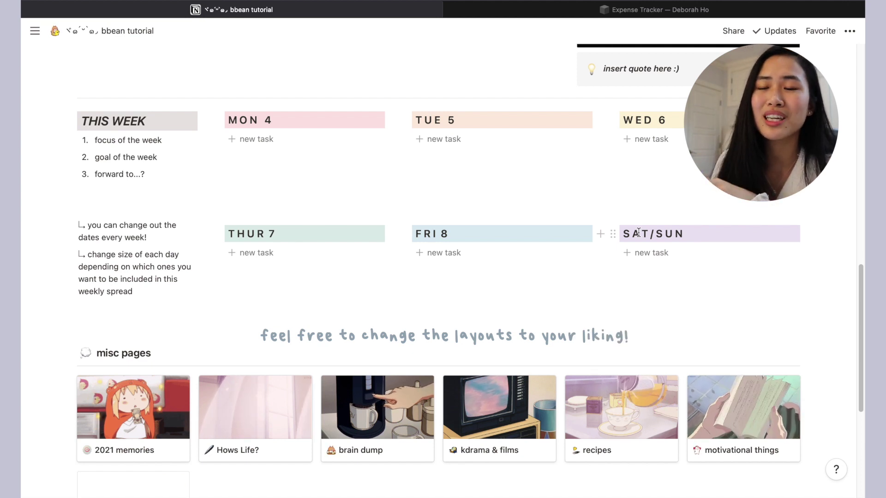
Add a new to-do item under the SAT/SUN column of the weekly spread
click(648, 253)
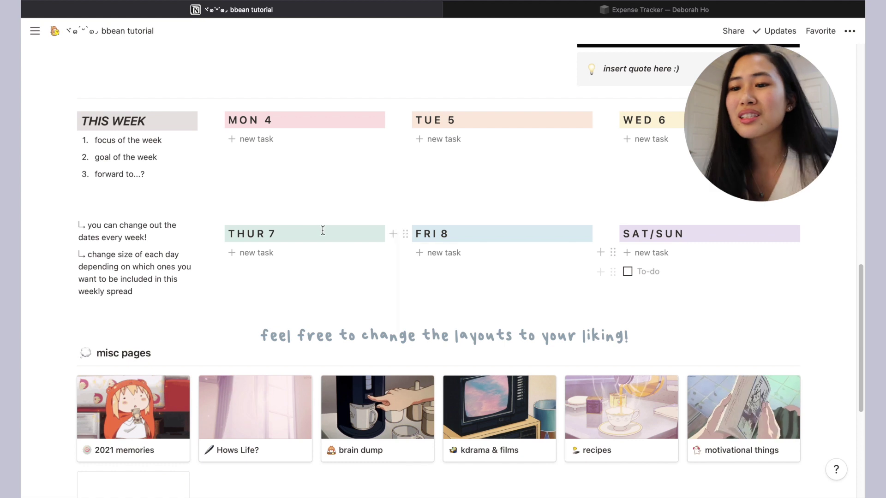
Scroll down past the weekly spread toward the misc pages gallery
scroll(254, 221, down, 5)
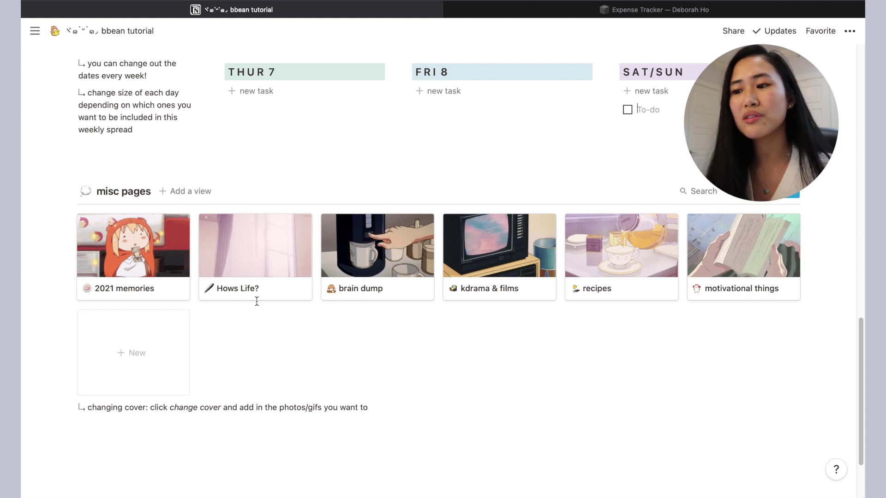
Open the 2021 memories card as a full page, look through it, then return to bbean tutorial
click(158, 267)
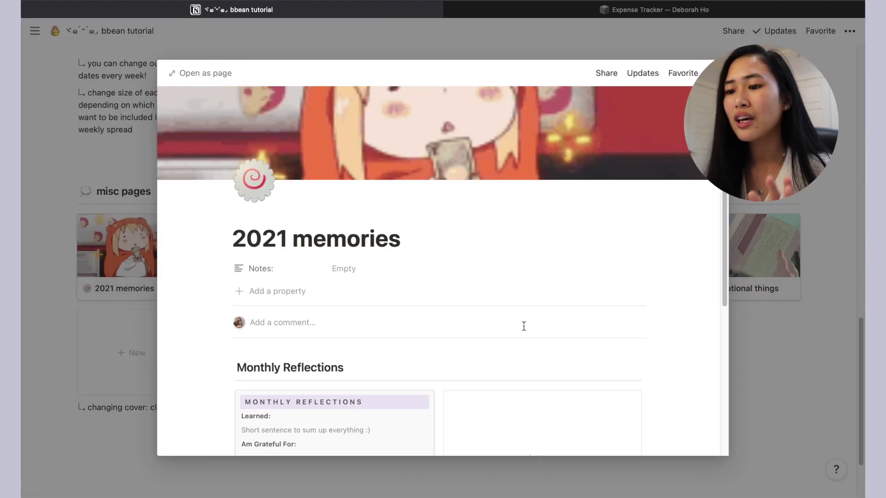
scroll(523, 327, down, 5)
scroll(524, 326, down, 2)
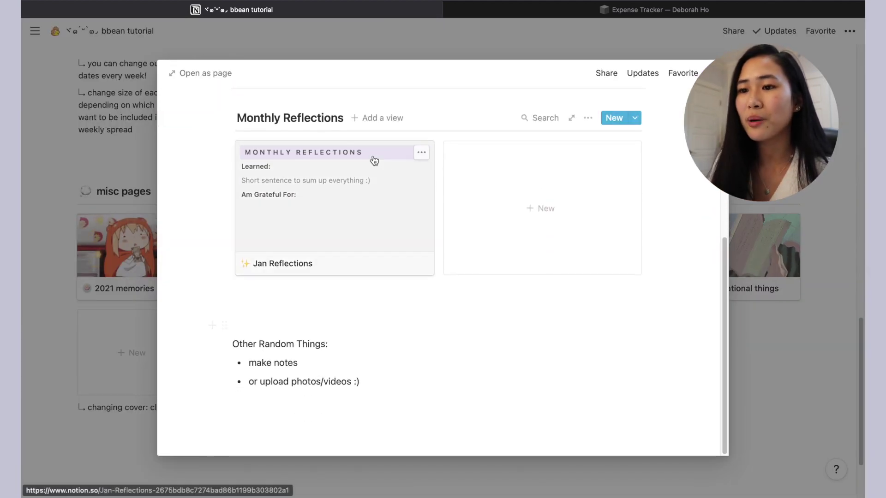
click(207, 74)
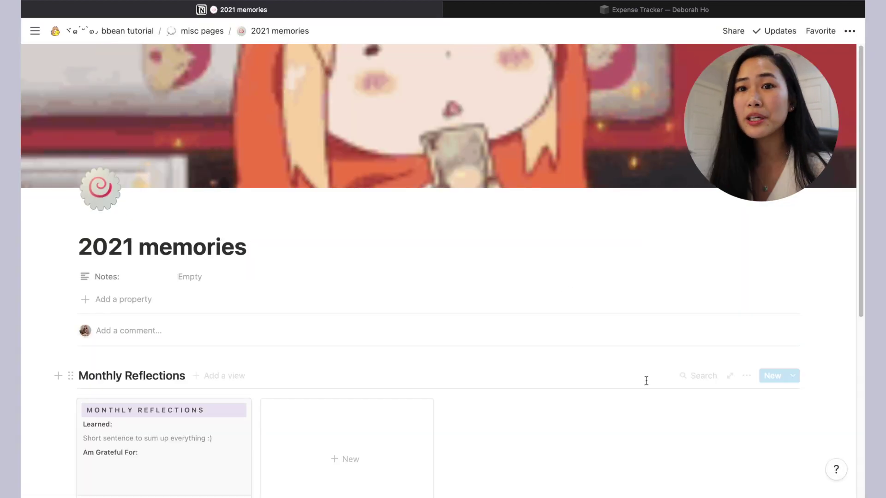
scroll(647, 381, down, 4)
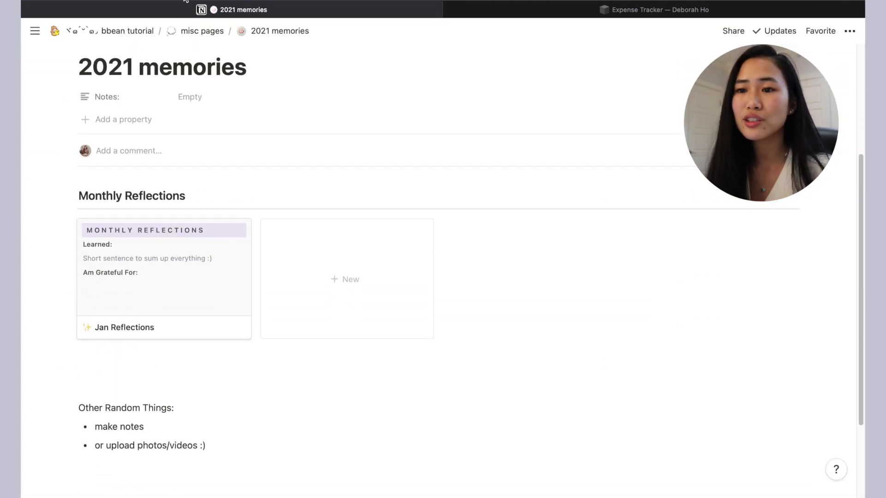
scroll(228, 180, up, 4)
key(super+bracketleft)
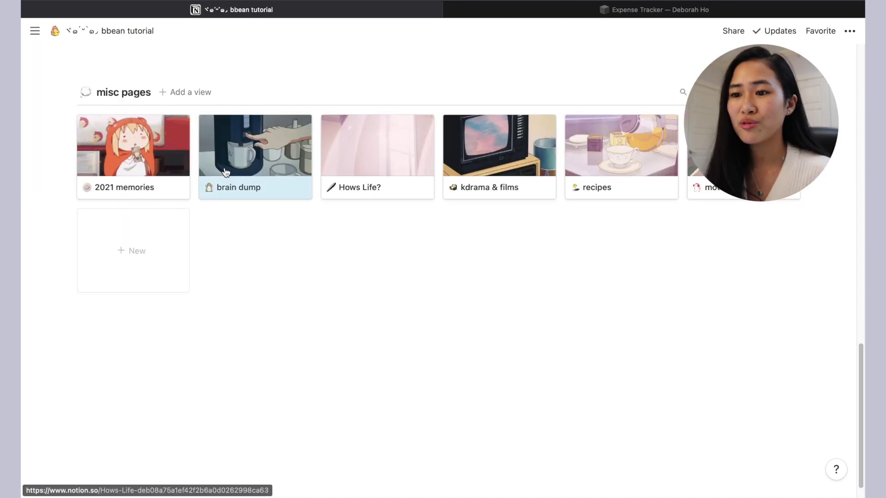
Move kdrama & films and recipes ahead of Hows Life?, then start an empty line below the gallery
drag(499, 153, 353, 176)
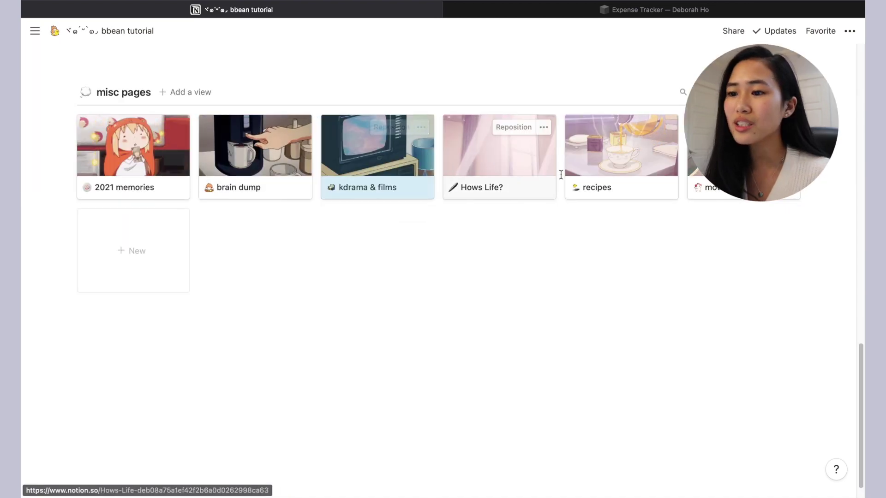
drag(567, 174, 438, 162)
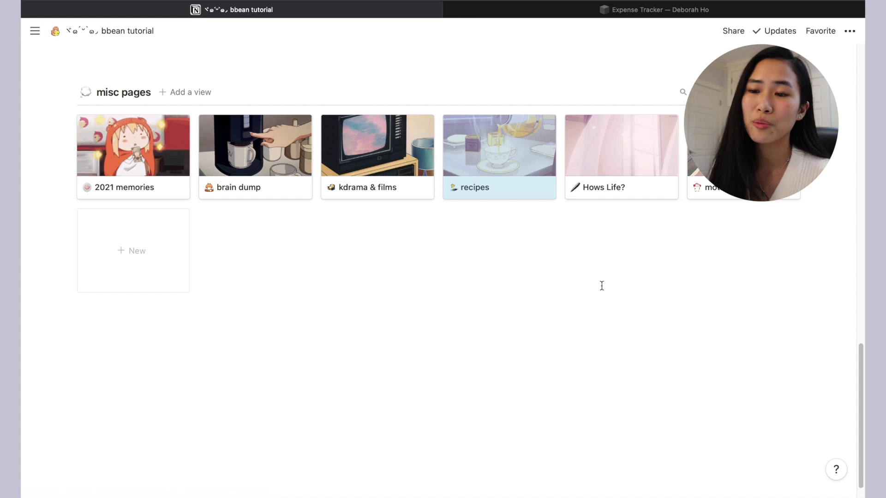
click(94, 323)
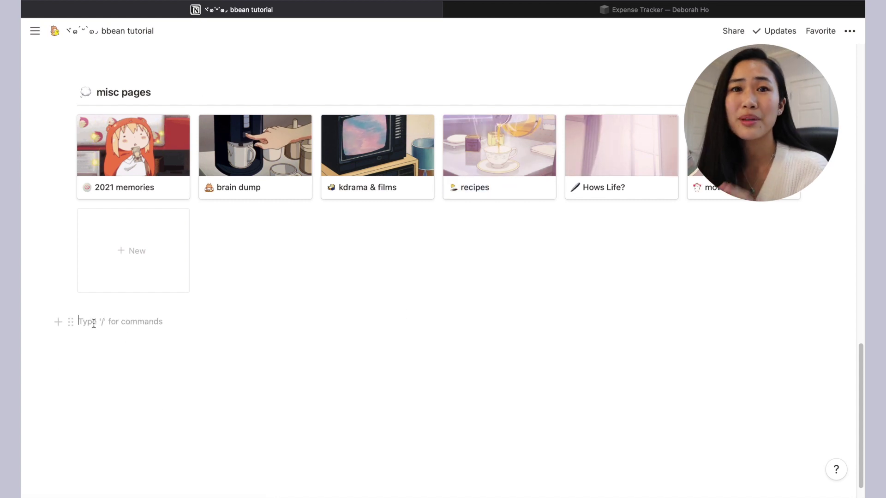
Insert a Gallery - Inline block with the / menu, then undo it
text(/)
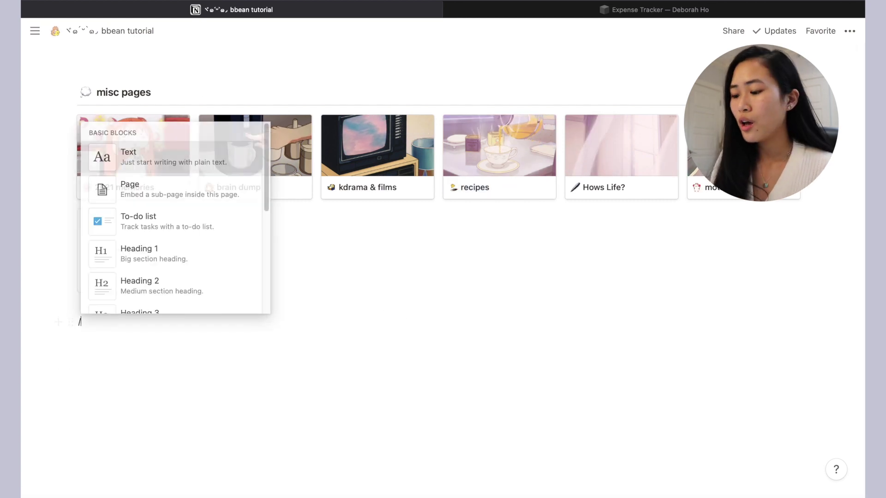
scroll(145, 244, down, 5)
scroll(145, 245, down, 3)
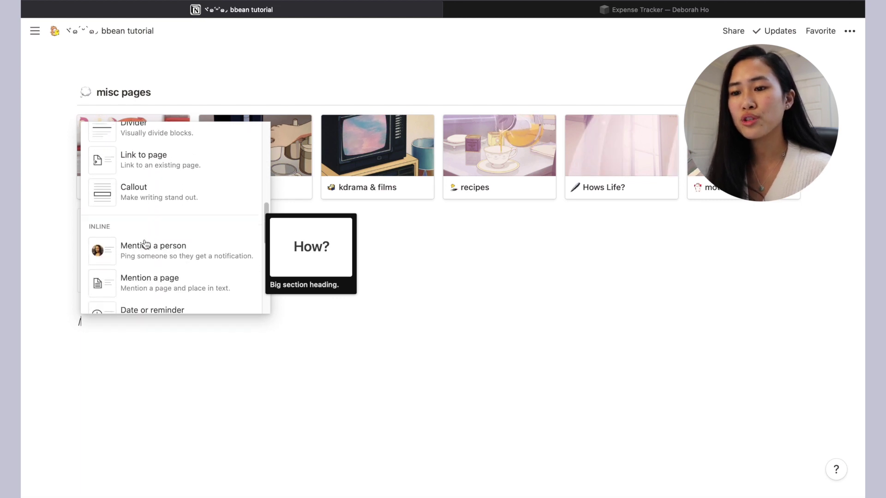
scroll(146, 244, up, 10)
scroll(146, 244, down, 15)
scroll(145, 244, up, 1)
scroll(146, 244, up, 3)
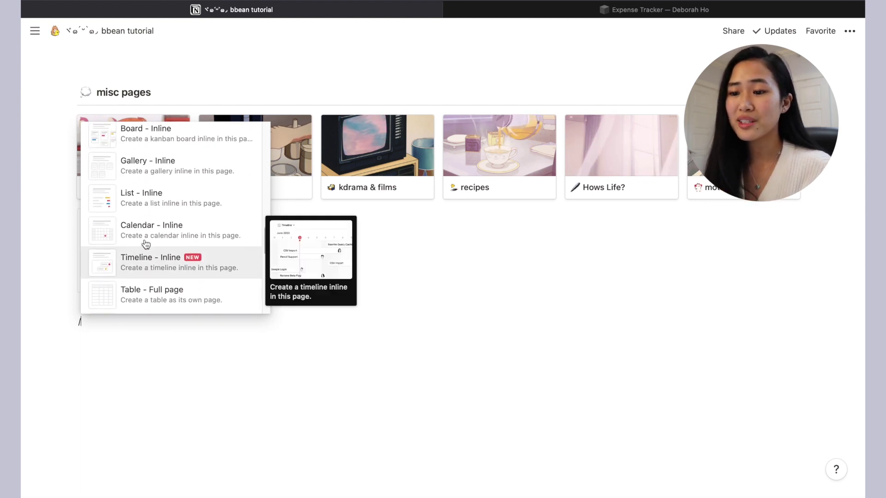
click(158, 198)
key(ctrl+z)
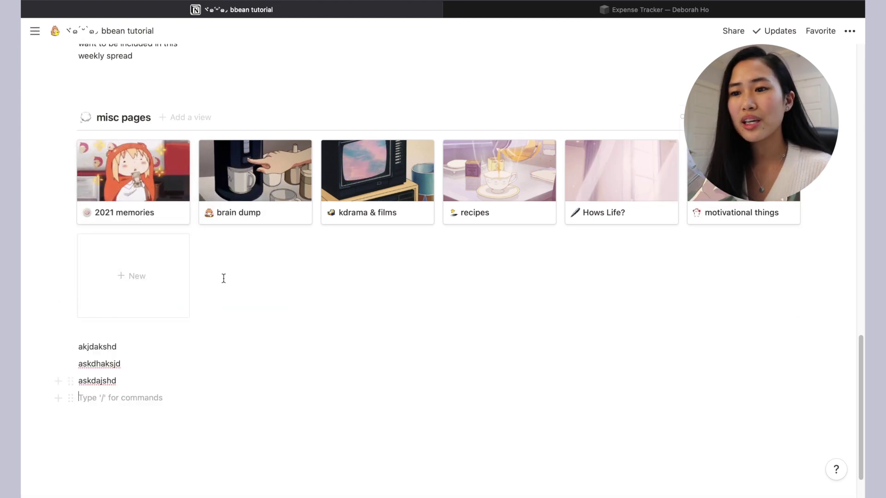
Drag the askdhaksjd line into a second column beside akjdakshd
scroll(189, 276, up, 2)
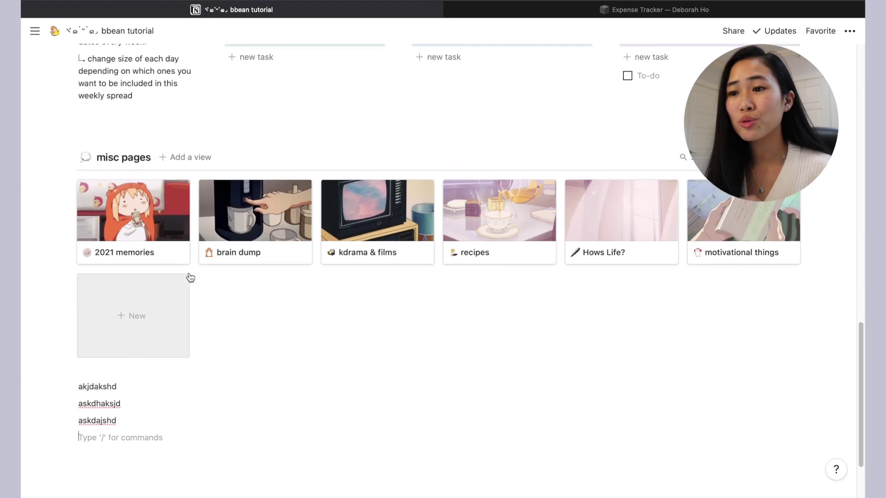
scroll(189, 272, down, 1)
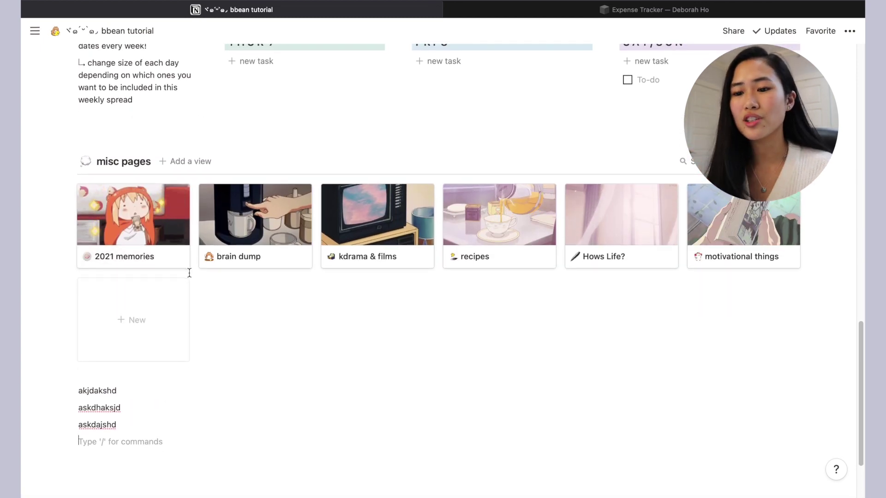
scroll(189, 272, down, 1)
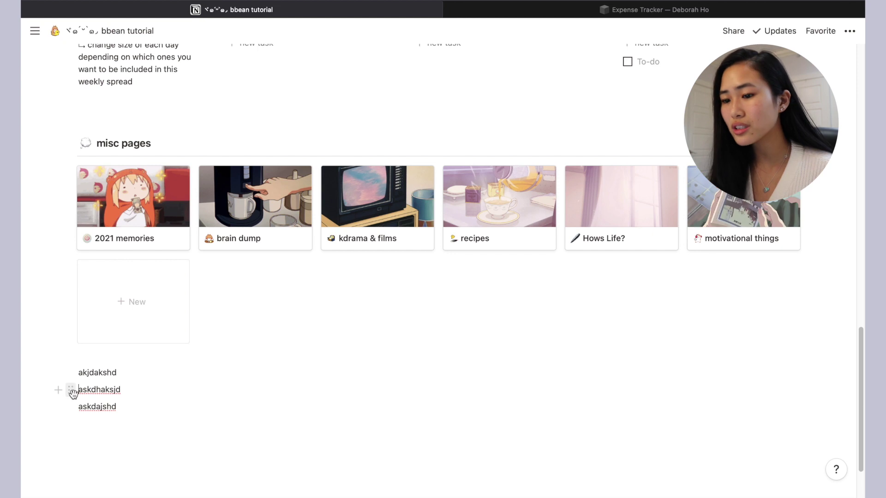
drag(450, 372, 692, 385)
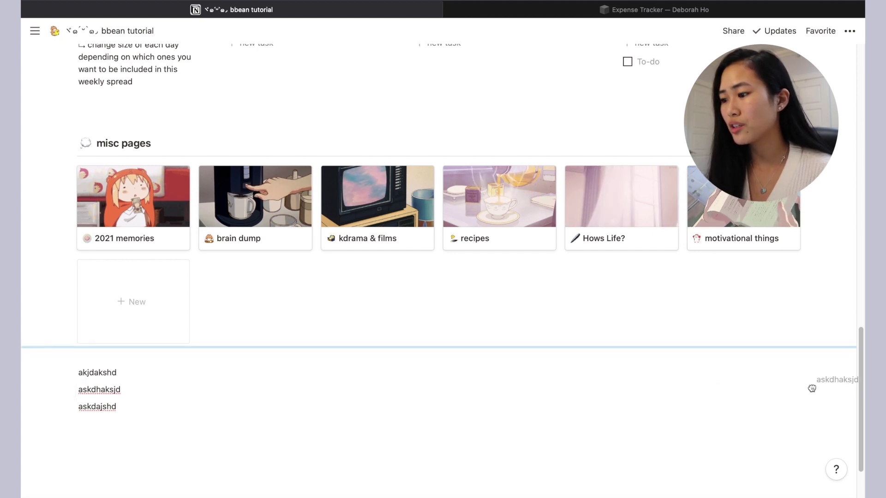
drag(800, 393, 175, 377)
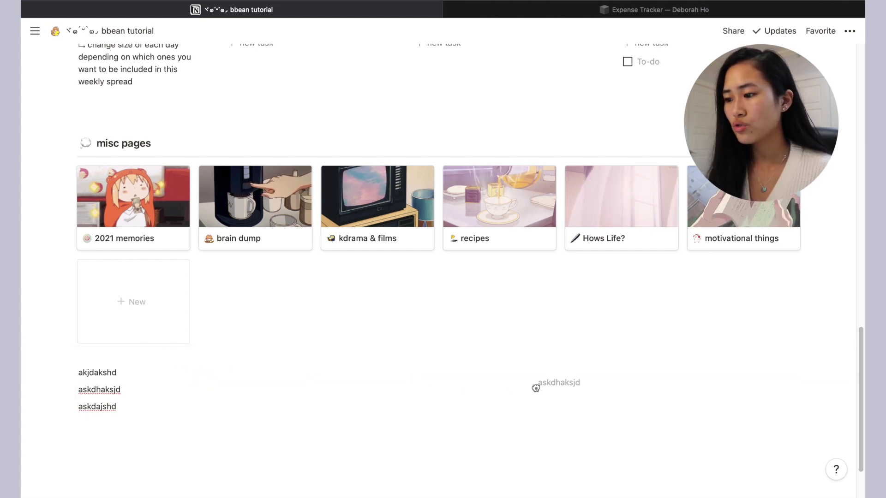
drag(781, 375, 808, 373)
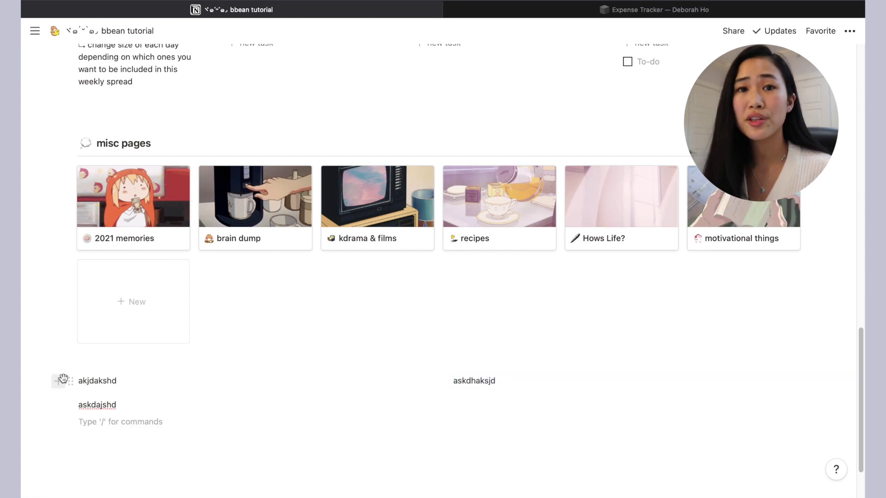
Give both column lines a brown background
mouse_move(114, 450)
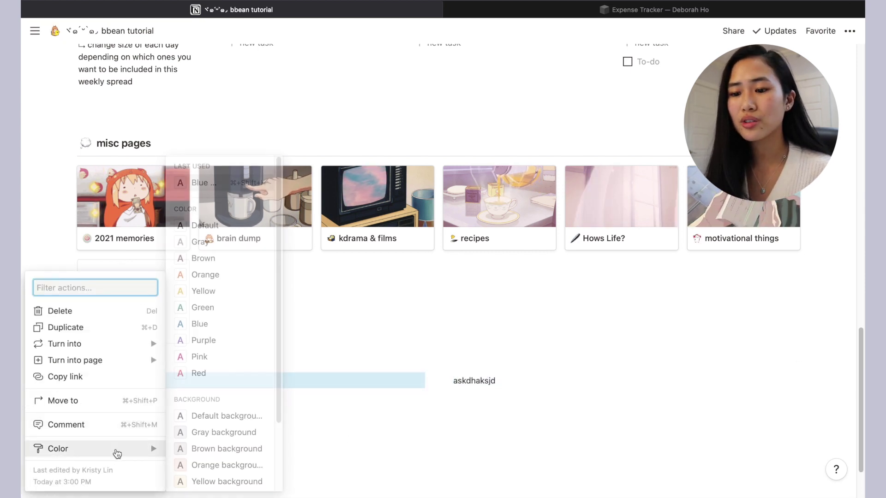
click(219, 446)
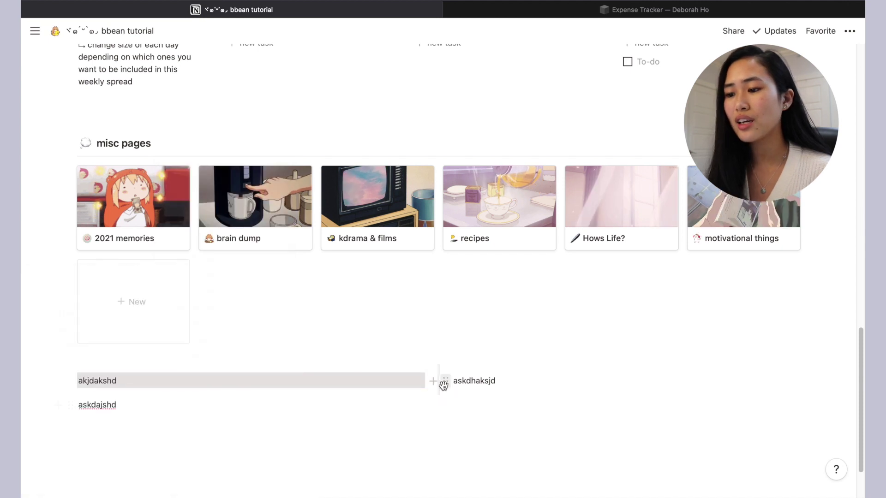
click(444, 382)
mouse_move(416, 450)
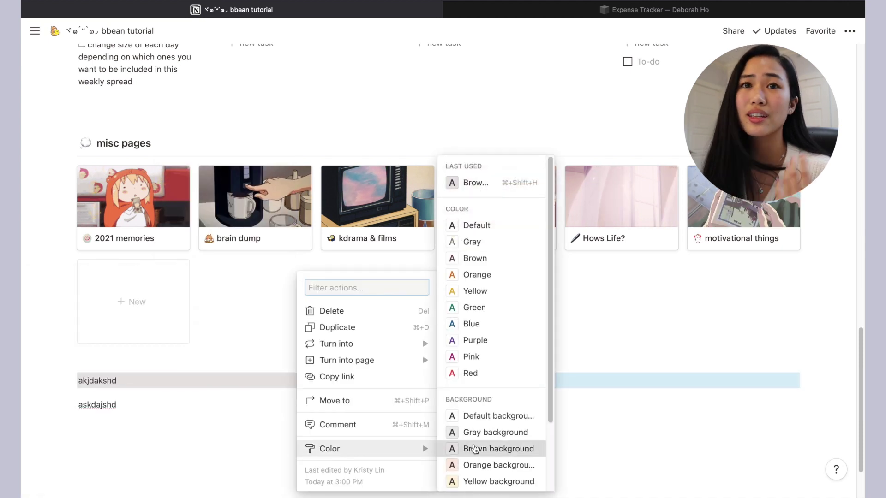
click(476, 449)
Move the misc pages gallery into the right column beneath its line
scroll(344, 322, down, 3)
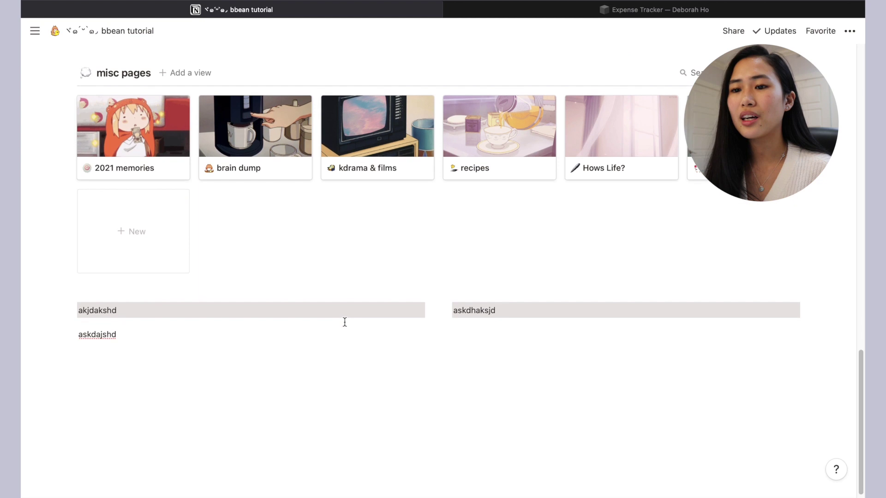
drag(60, 73, 461, 322)
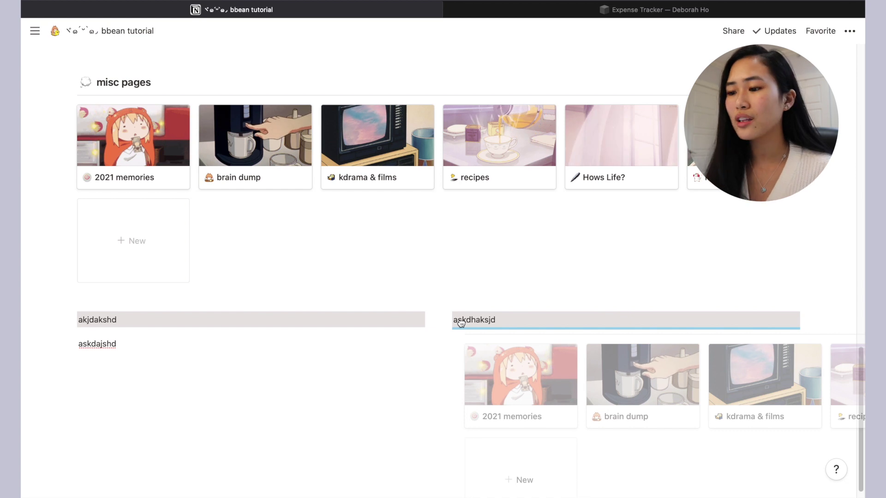
drag(461, 323, 461, 323)
click(358, 312)
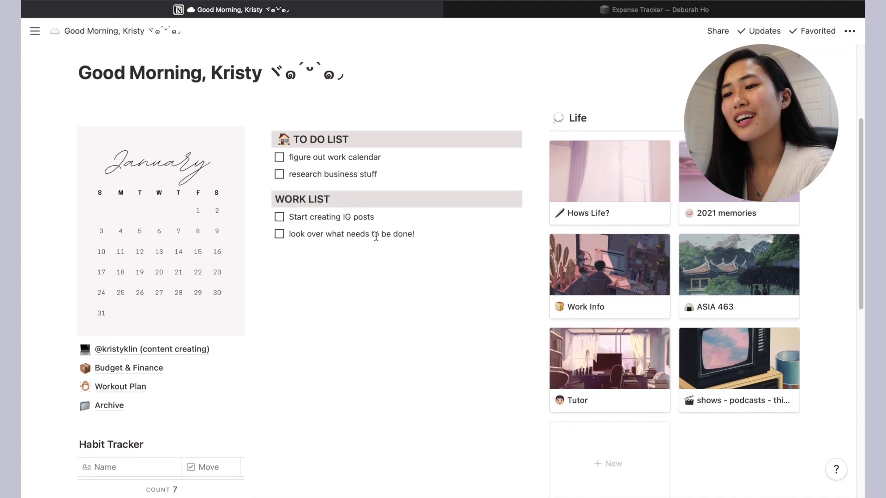
scroll(376, 236, down, 1)
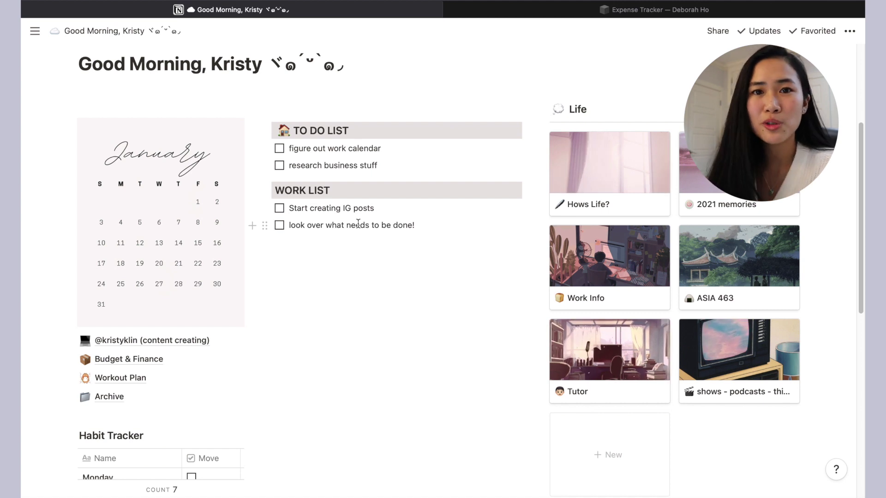
scroll(358, 223, up, 3)
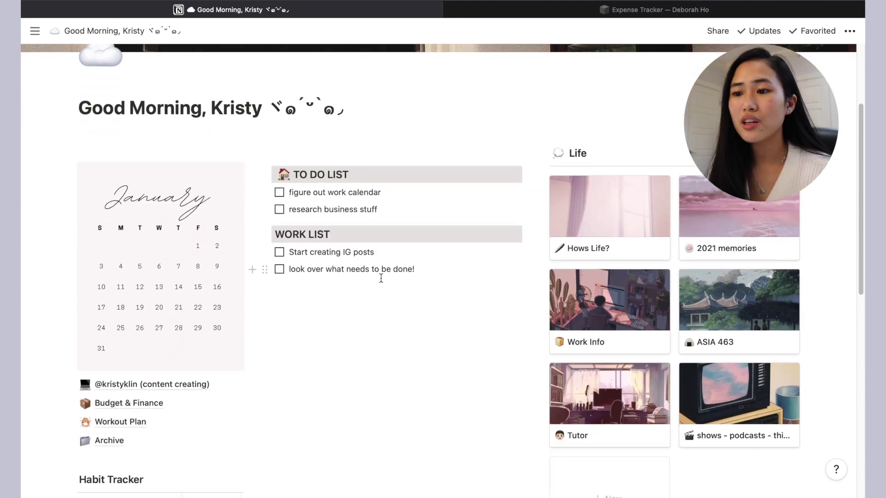
scroll(383, 285, down, 1)
drag(427, 264, 278, 160)
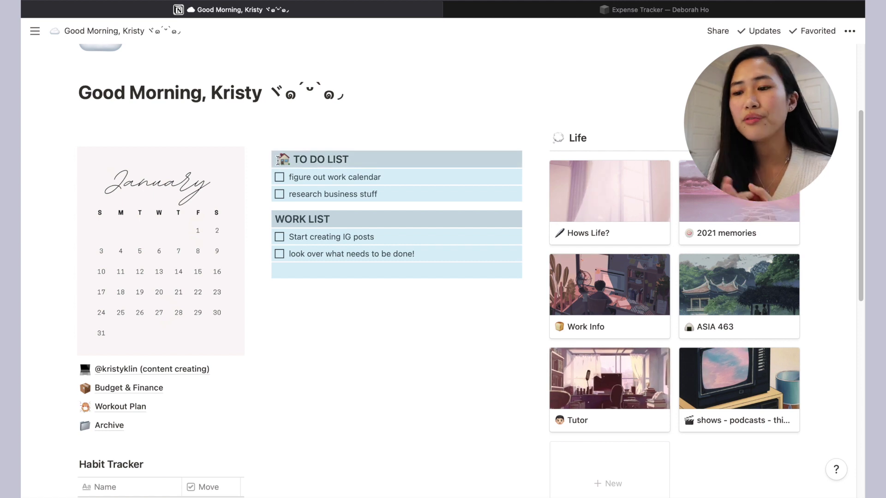
key(Escape)
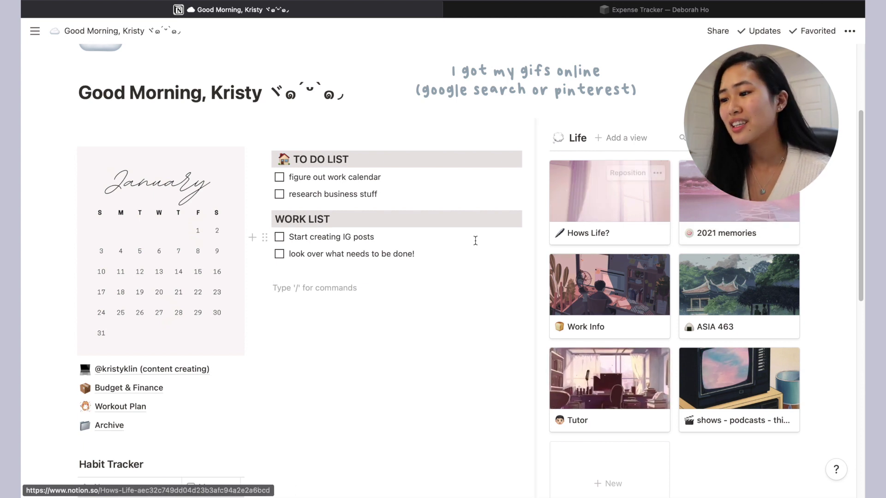
click(746, 209)
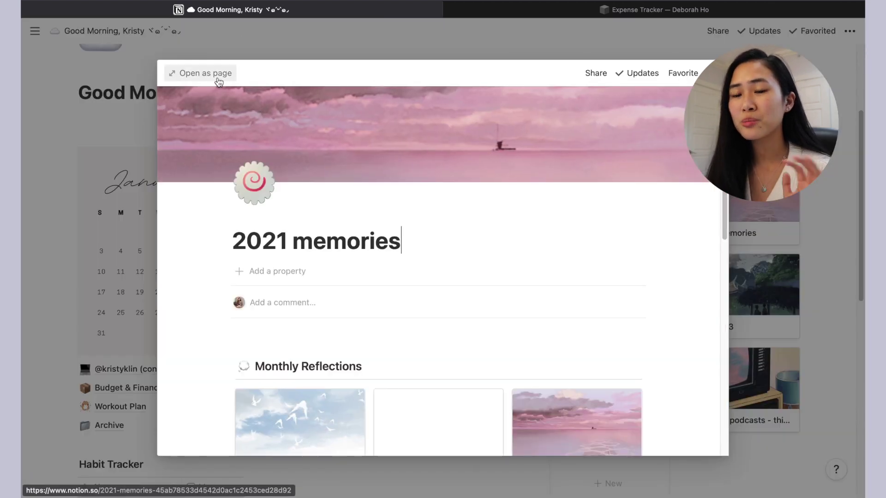
Open the 2021 memories page in full and scroll through it
click(218, 79)
scroll(431, 279, down, 1)
scroll(430, 280, down, 3)
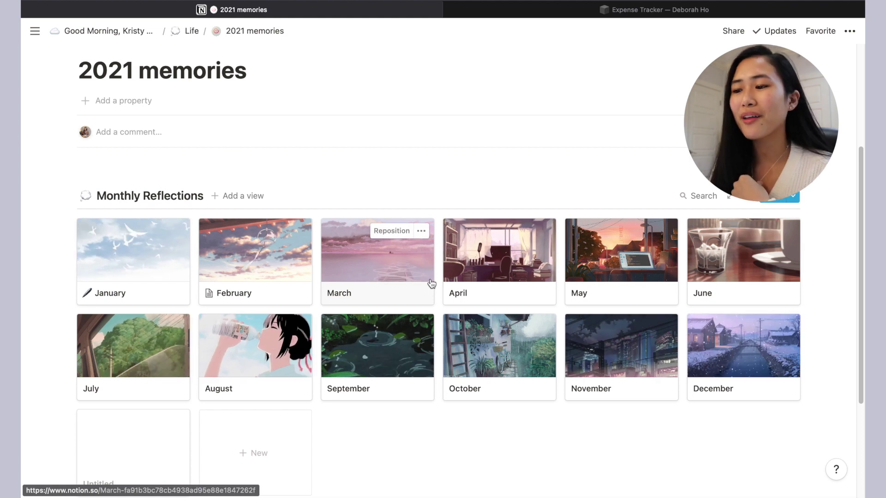
scroll(540, 418, down, 2)
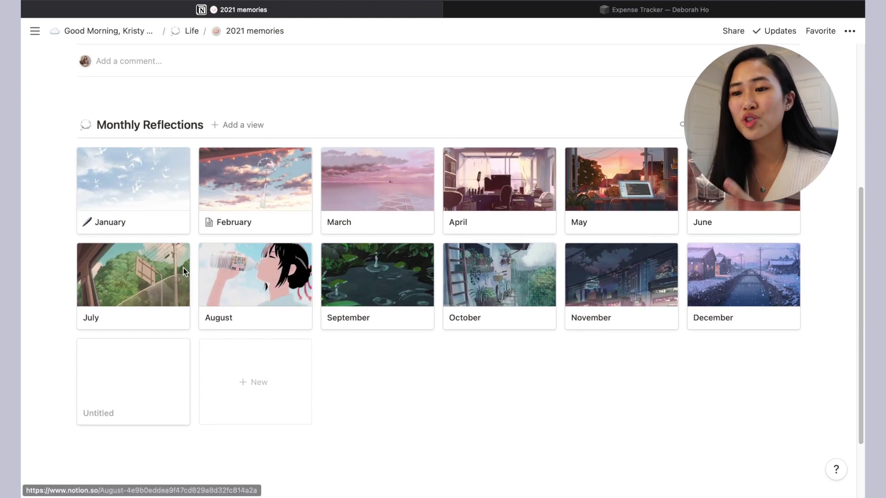
Open the January reflection page as a full page and browse its content
click(170, 204)
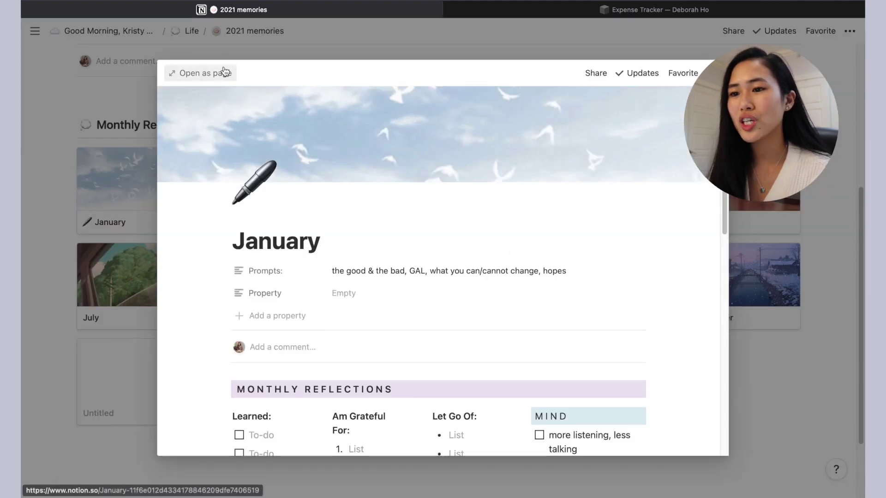
click(217, 72)
scroll(611, 281, down, 6)
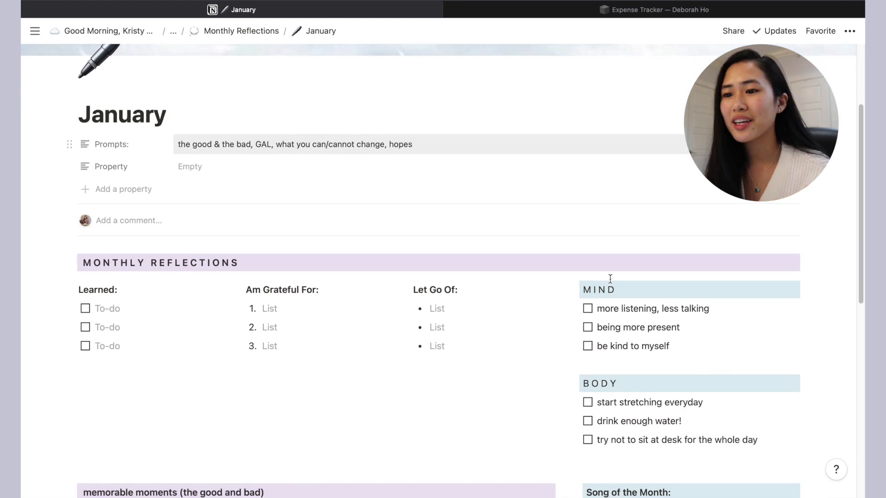
scroll(610, 279, down, 1)
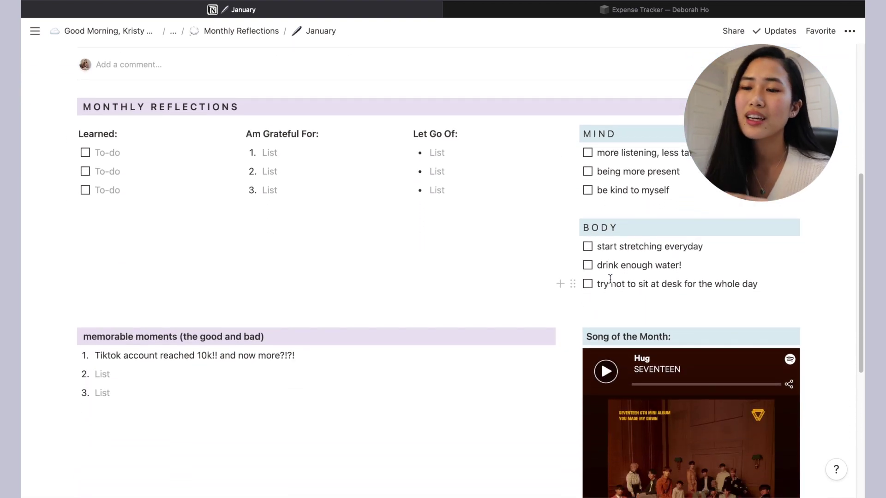
scroll(610, 279, up, 6)
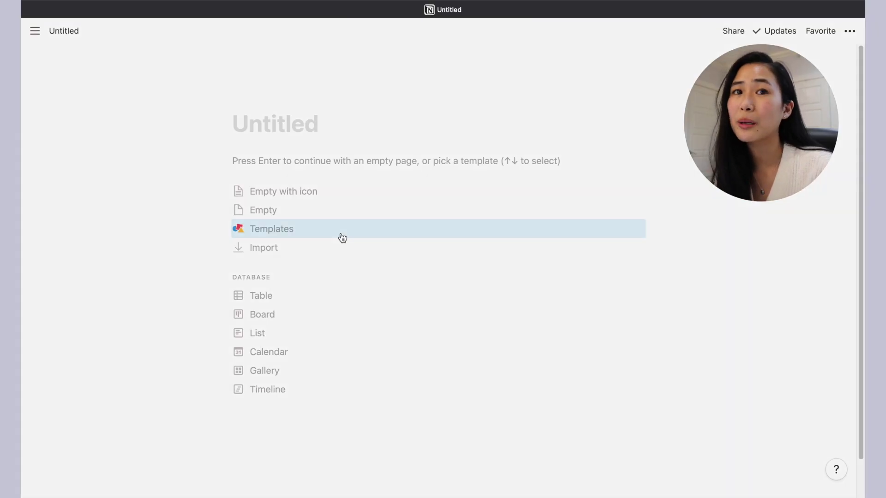
Apply the Personal Home template from the Personal category to the Untitled page
click(341, 237)
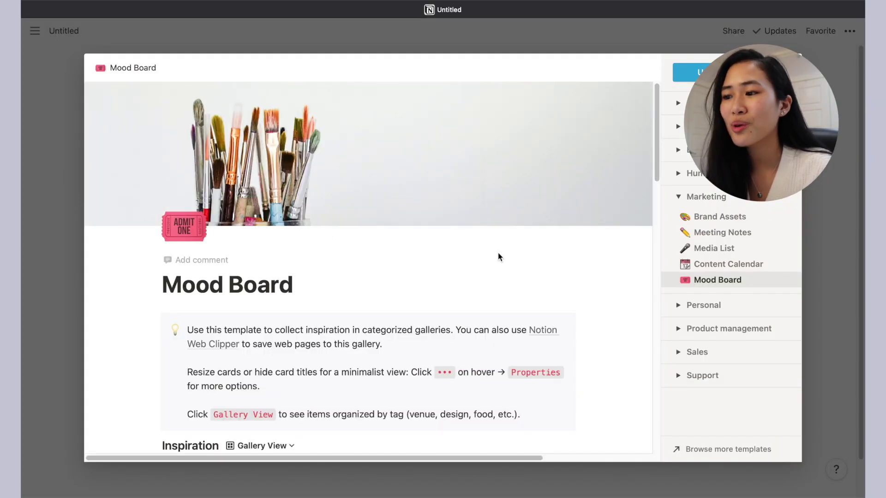
click(678, 197)
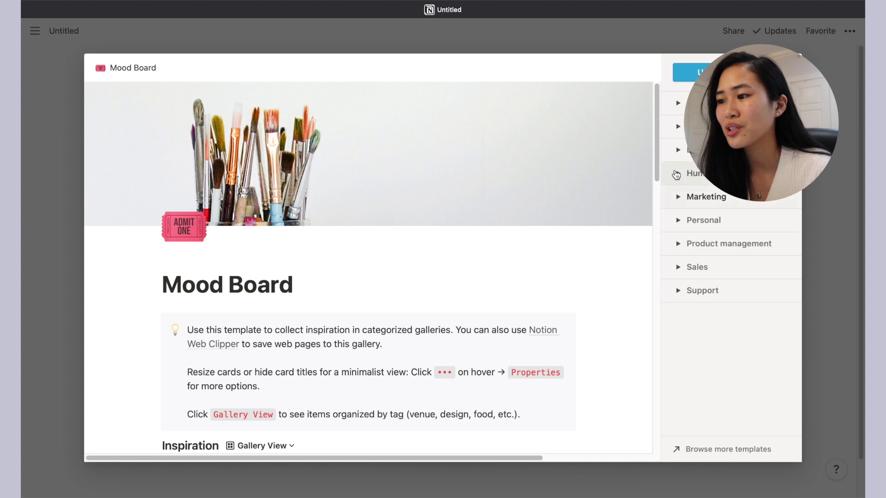
click(704, 220)
click(723, 256)
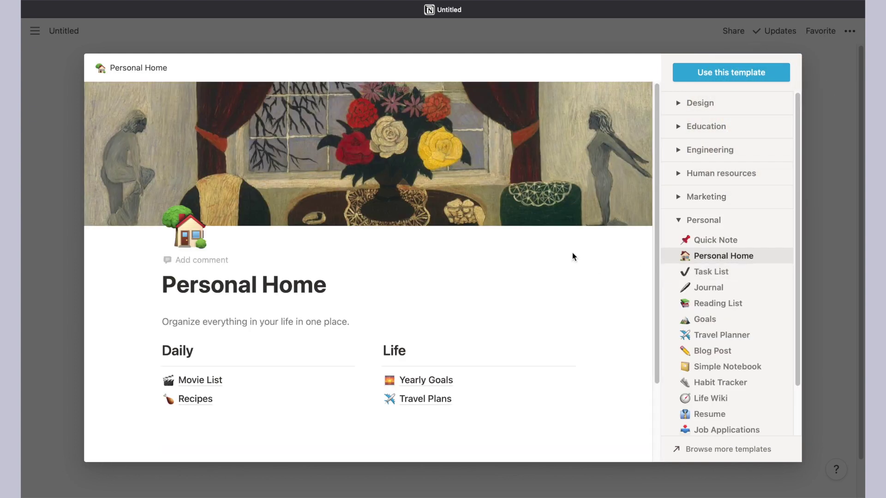
scroll(496, 258, down, 3)
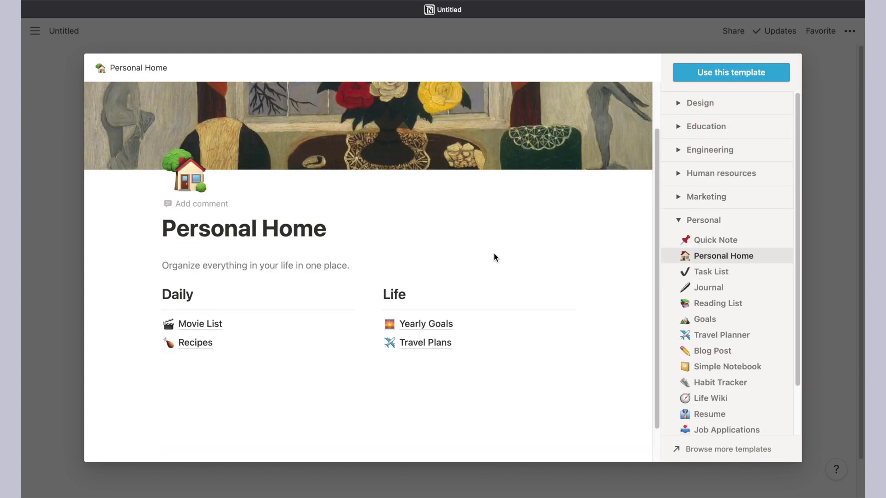
scroll(476, 249, up, 2)
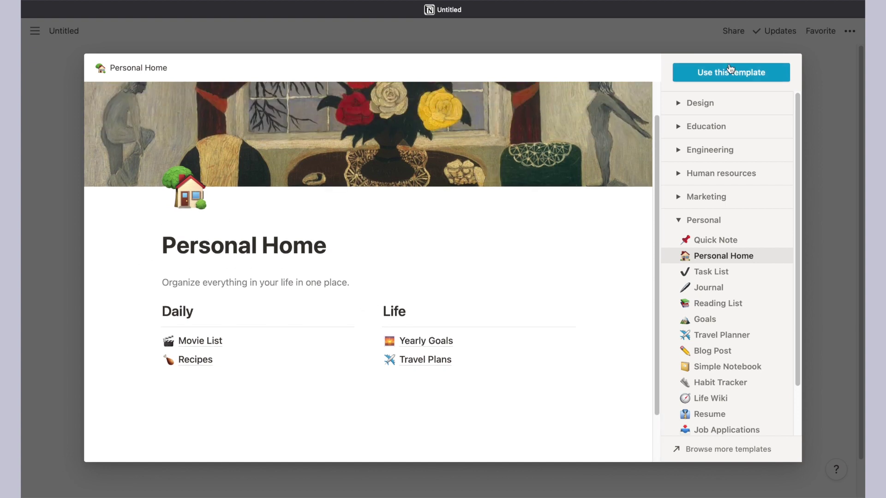
click(722, 73)
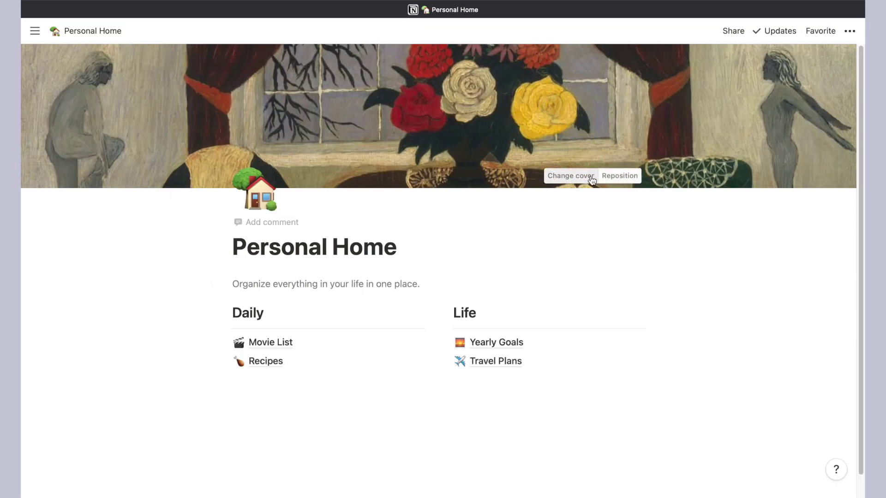
Begin replacing the page cover with an uploaded custom image
click(584, 176)
click(469, 199)
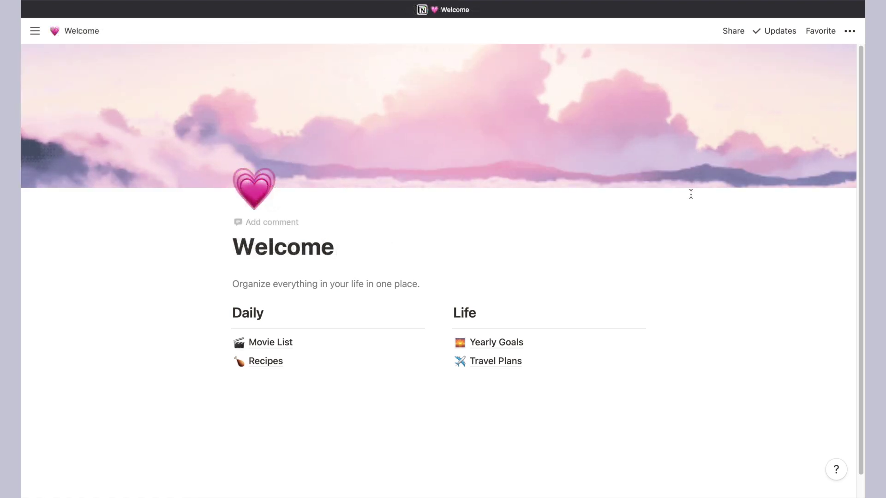
Turn on Full width and Small text, keep the Default font, and try moving Movie List
click(850, 33)
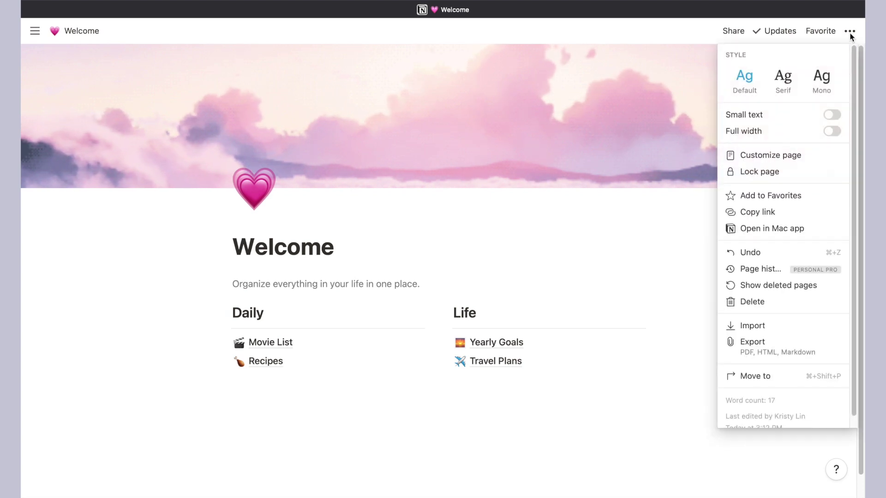
click(833, 131)
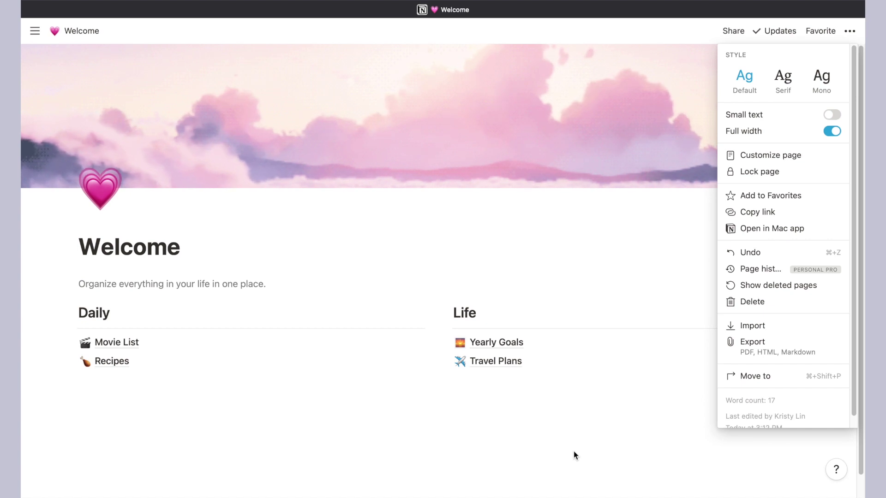
click(833, 115)
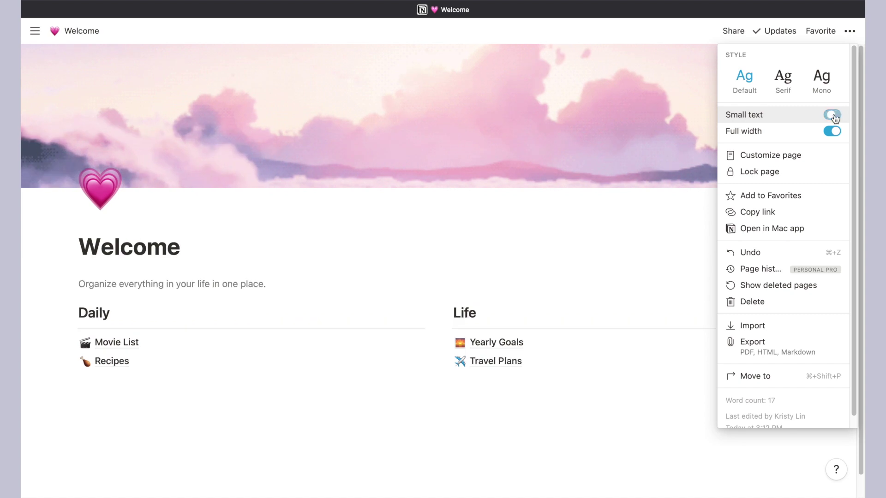
click(785, 86)
click(818, 88)
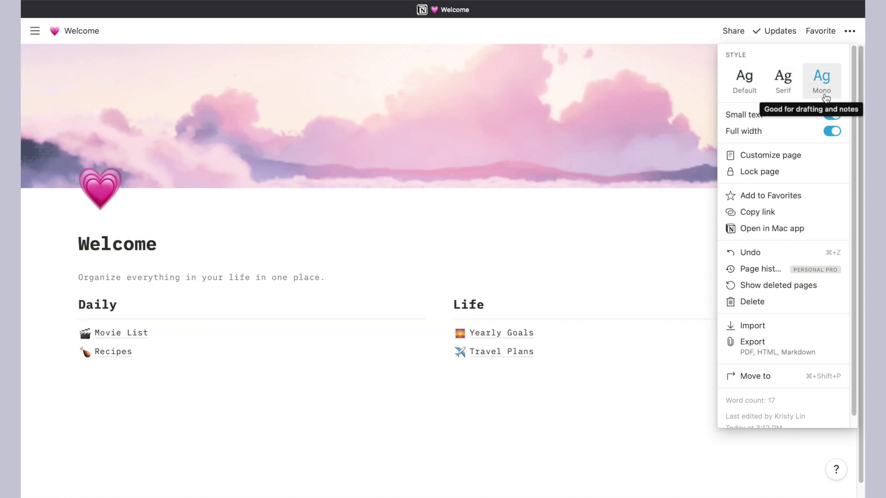
click(784, 87)
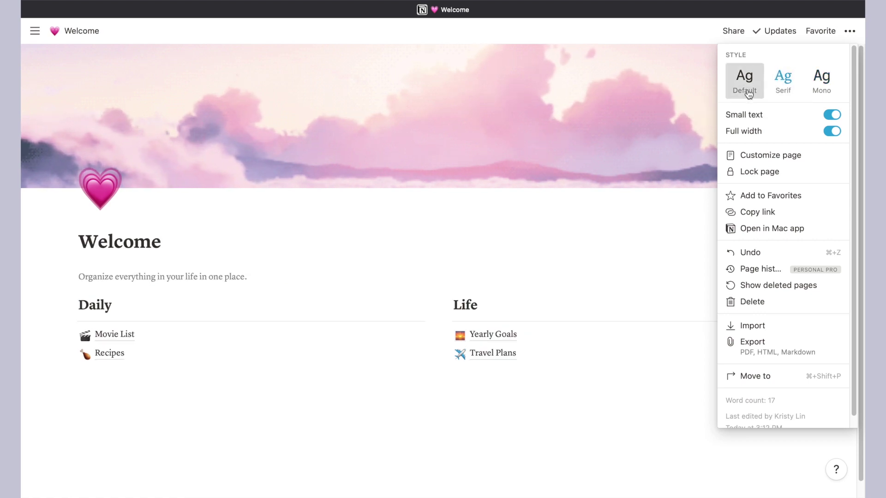
click(749, 94)
key(Escape)
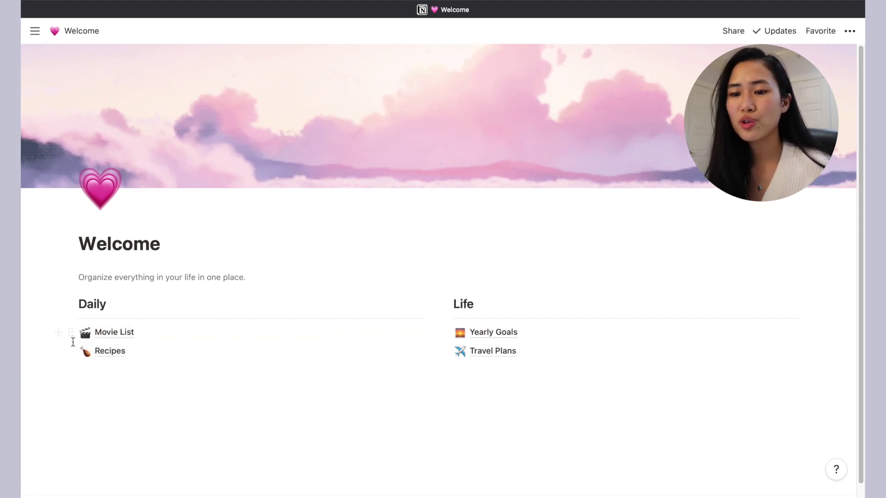
drag(71, 335, 145, 336)
Restore Movie List, select the column blocks, and add a gray-background empty block under Recipes
drag(86, 336, 127, 347)
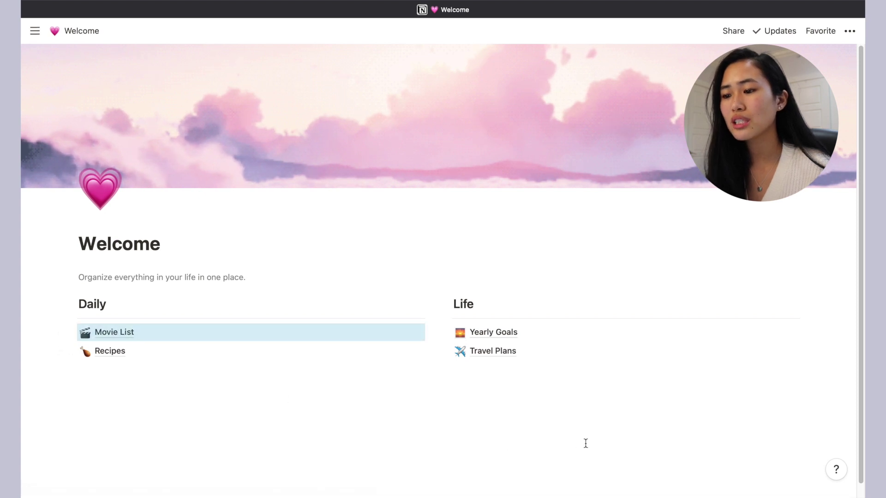
drag(589, 441, 260, 327)
drag(176, 300, 146, 278)
click(132, 385)
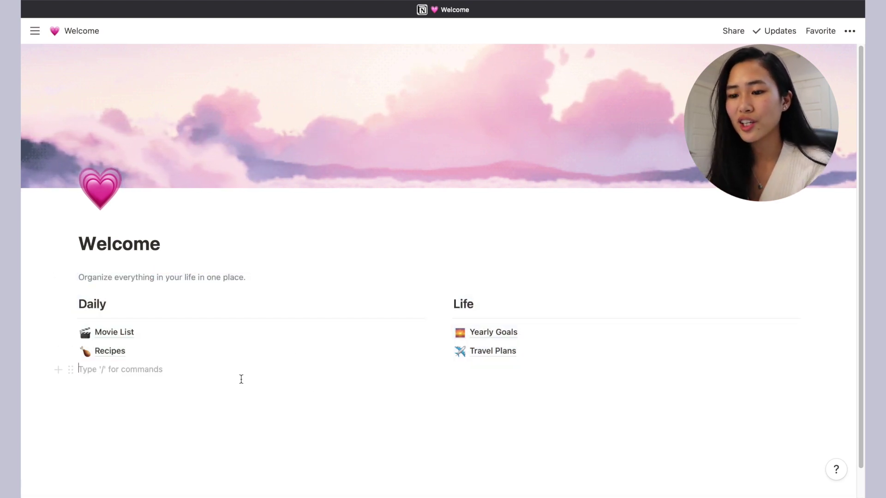
click(71, 371)
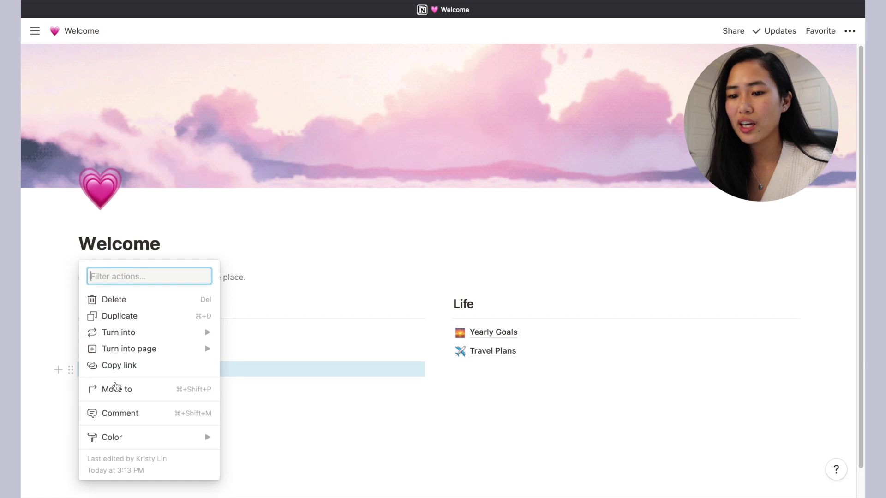
mouse_move(141, 438)
click(252, 437)
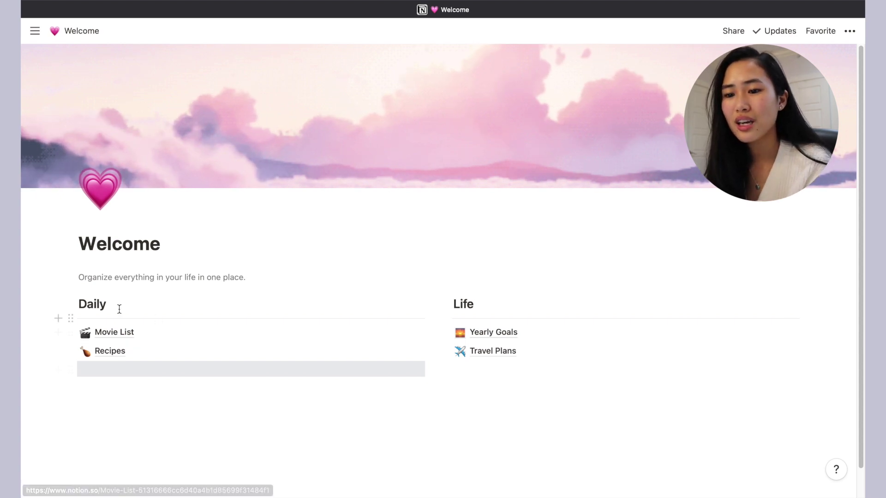
Move Movie List below the two columns and give the block a background colour
drag(71, 330, 145, 433)
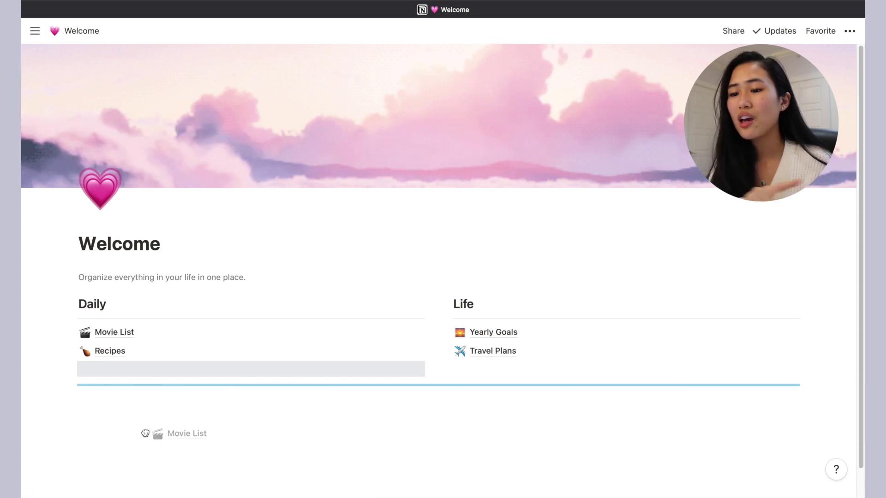
drag(146, 433, 145, 433)
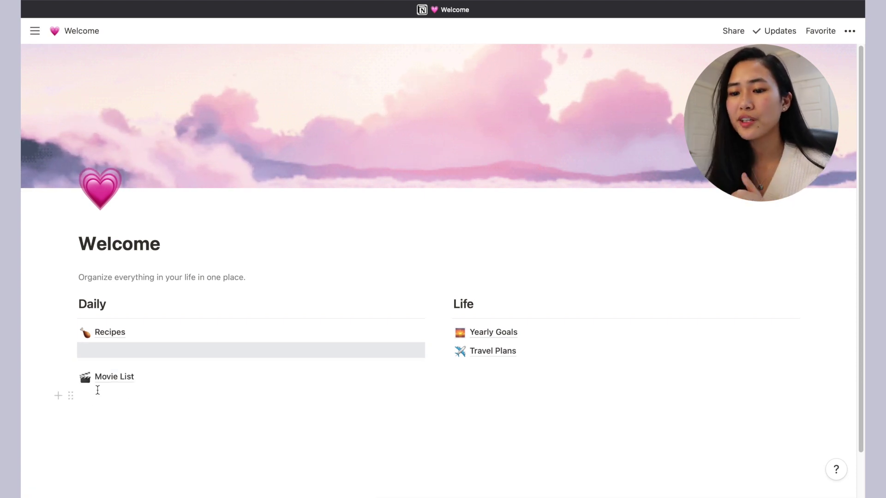
click(73, 397)
mouse_move(121, 451)
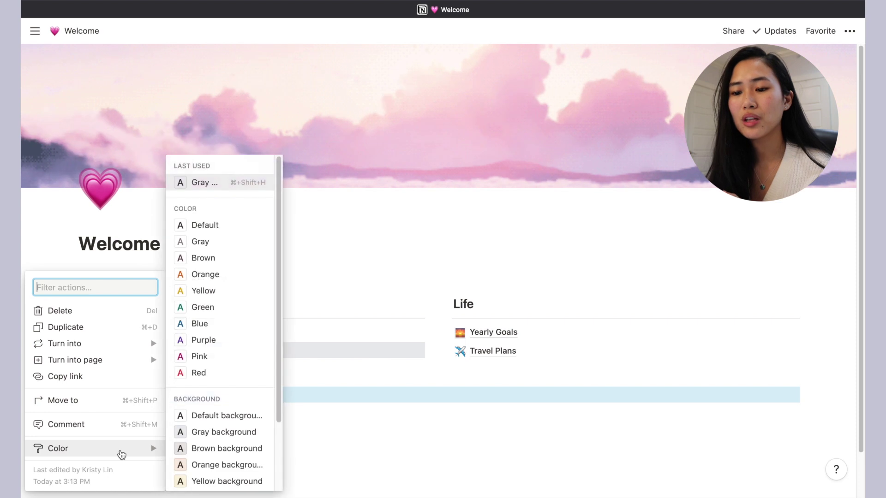
click(230, 446)
Put Movie List back under Recipes in Daily and start an empty block below the columns
click(375, 419)
scroll(375, 419, down, 2)
drag(69, 279, 85, 243)
click(132, 340)
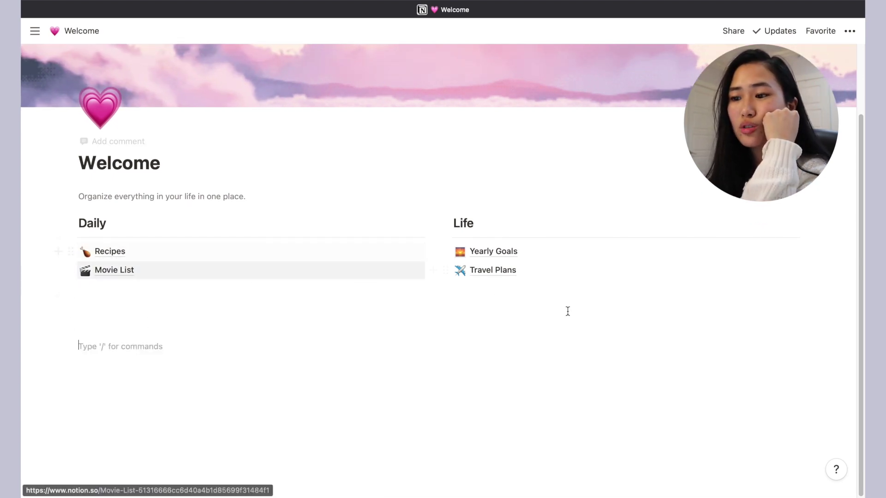
drag(568, 311, 188, 219)
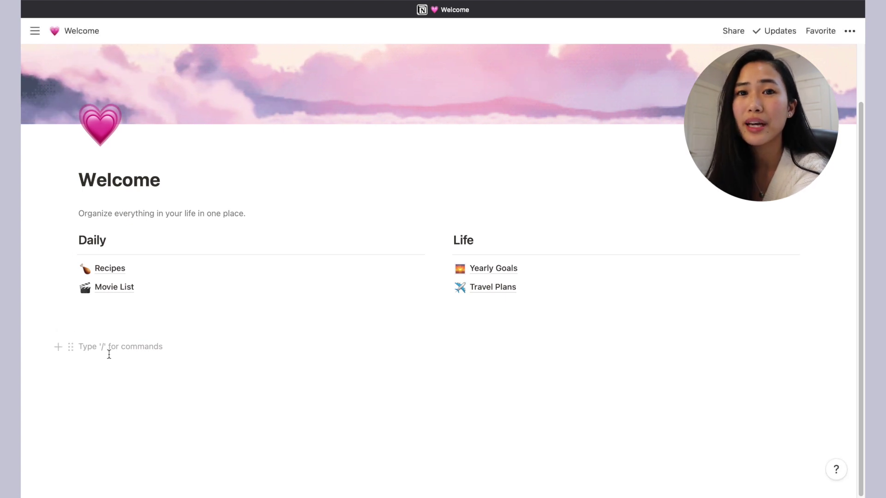
click(121, 377)
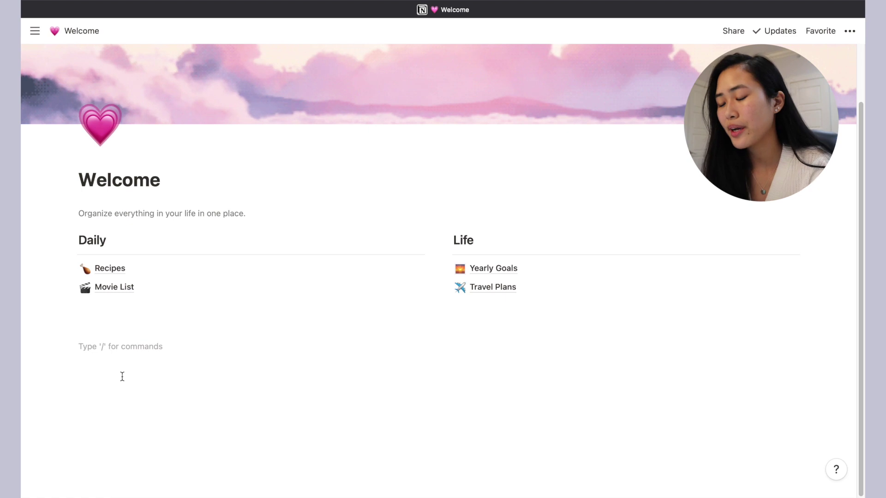
Open the slash block menu on the empty line and scroll down to the MEDIA blocks
text(/)
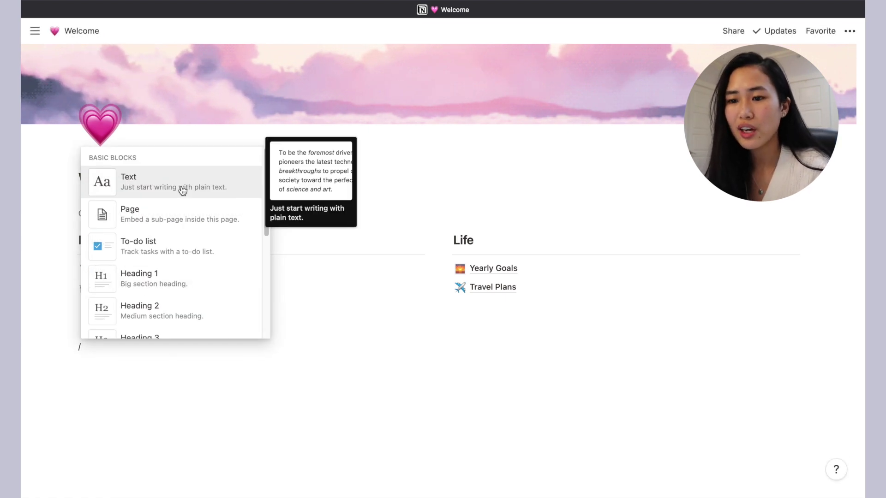
scroll(164, 225, down, 1)
scroll(164, 226, down, 8)
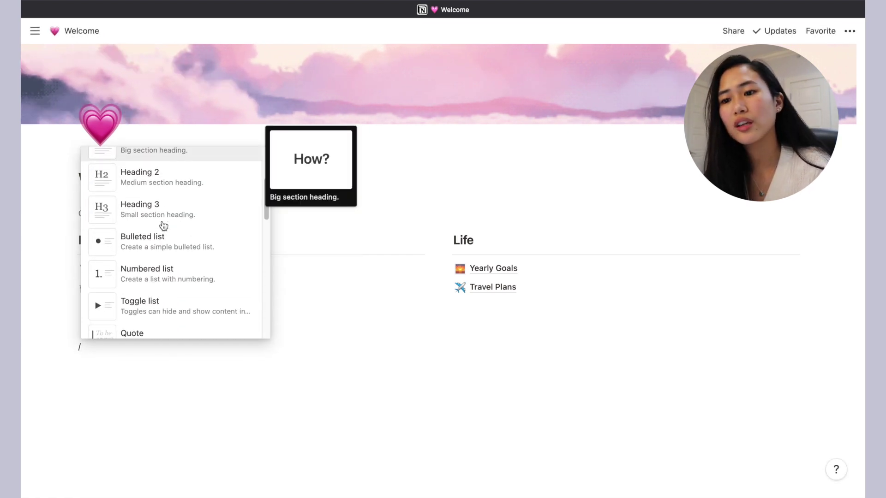
scroll(164, 226, down, 10)
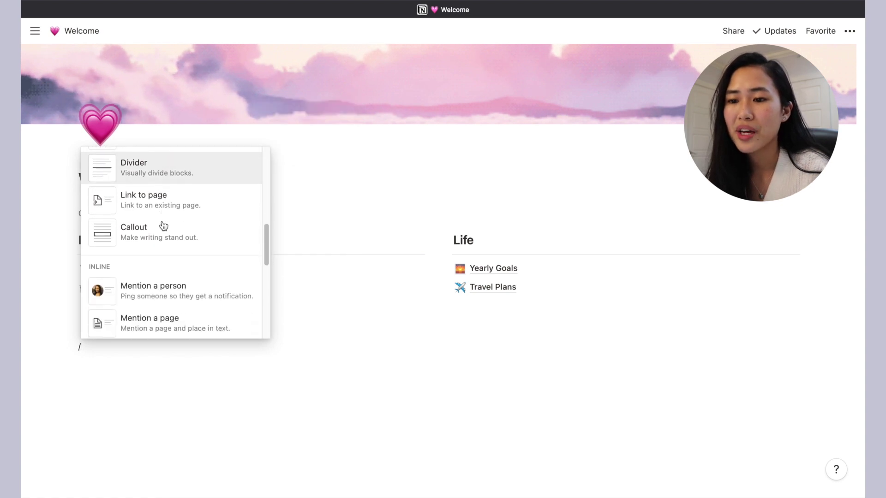
scroll(162, 226, down, 7)
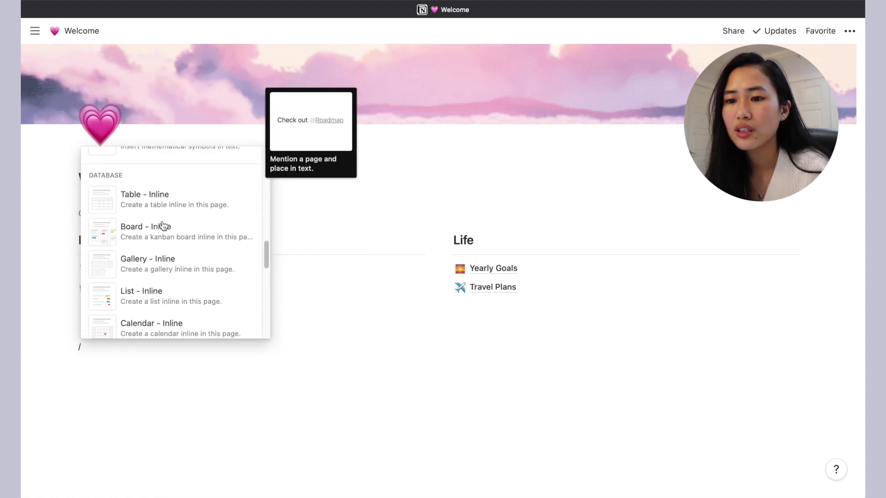
scroll(181, 288, down, 5)
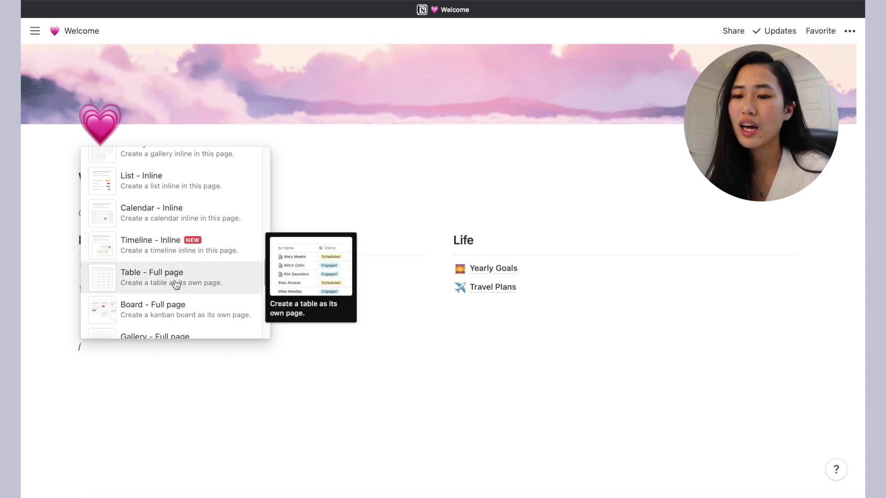
scroll(165, 313, down, 5)
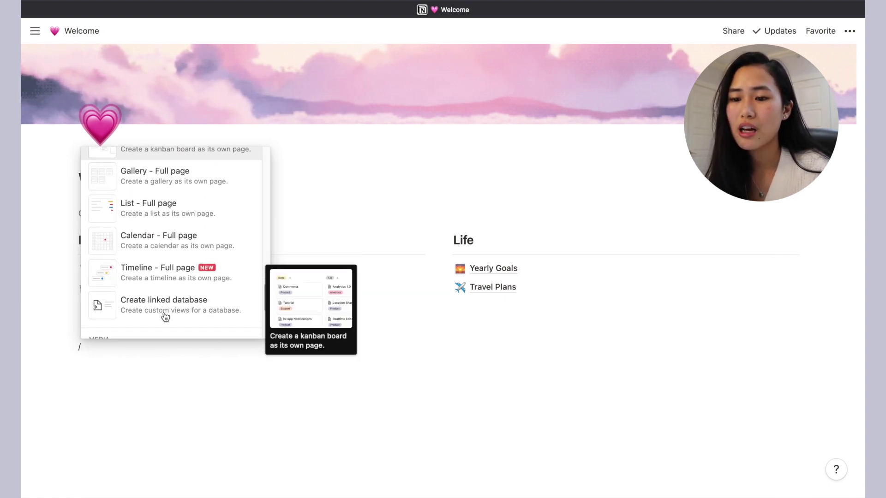
scroll(165, 317, down, 4)
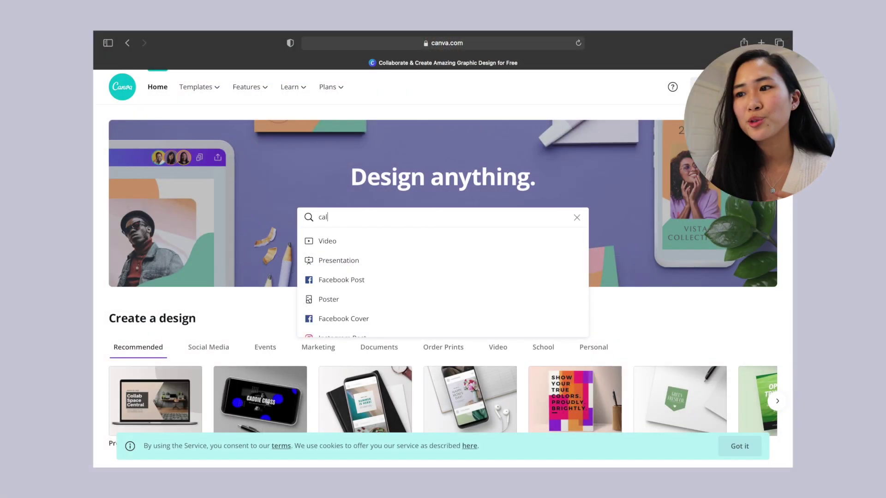
Make a Colorful Floral Grid January calendar from a 'calendar' search and download it
text(endar)
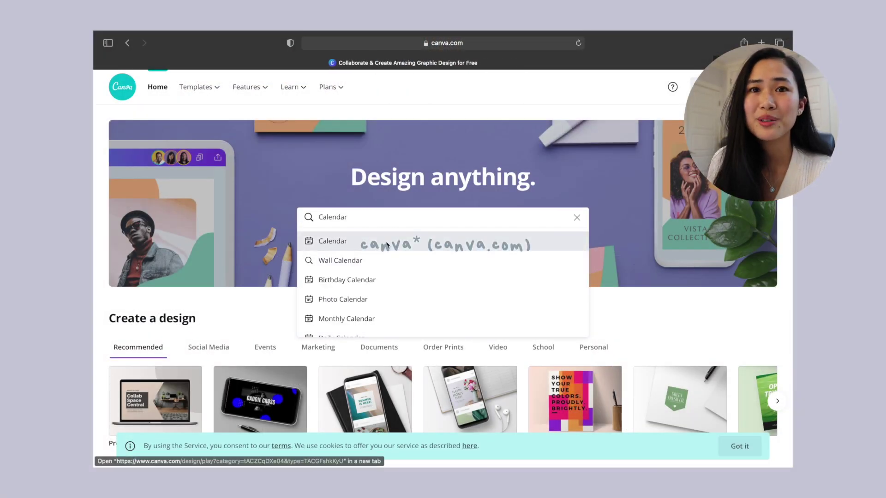
click(374, 239)
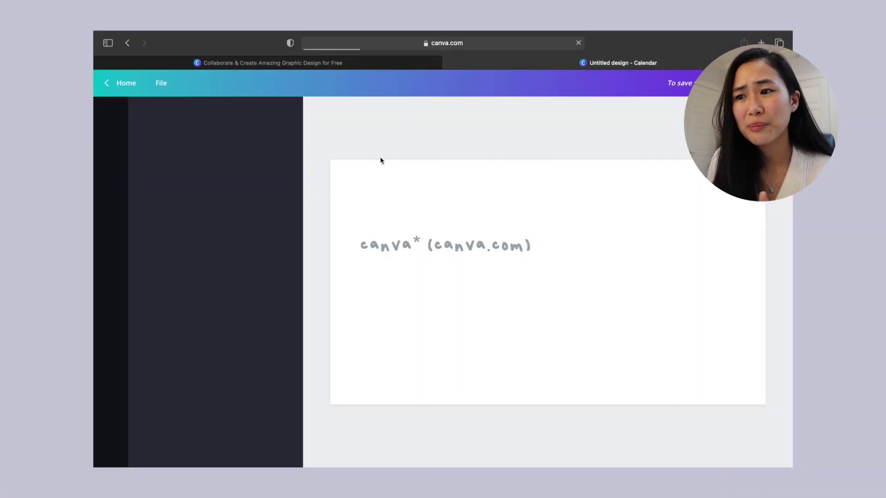
scroll(246, 225, down, 10)
click(277, 275)
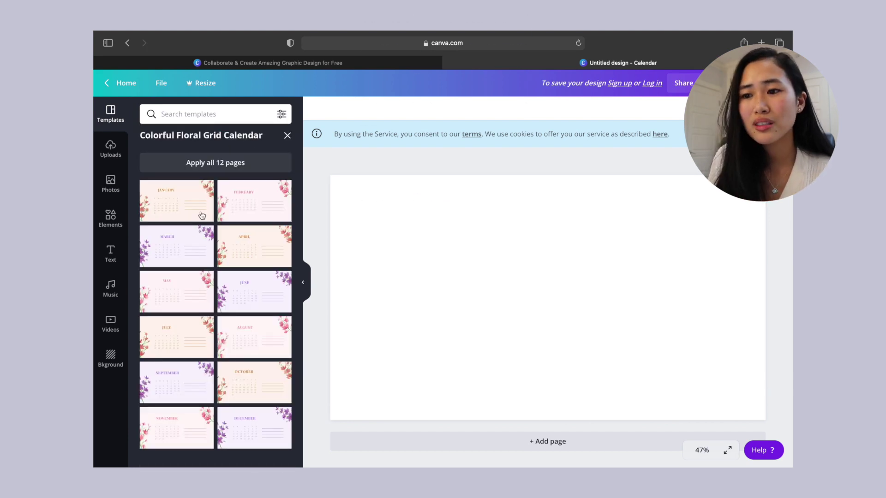
click(183, 213)
click(306, 283)
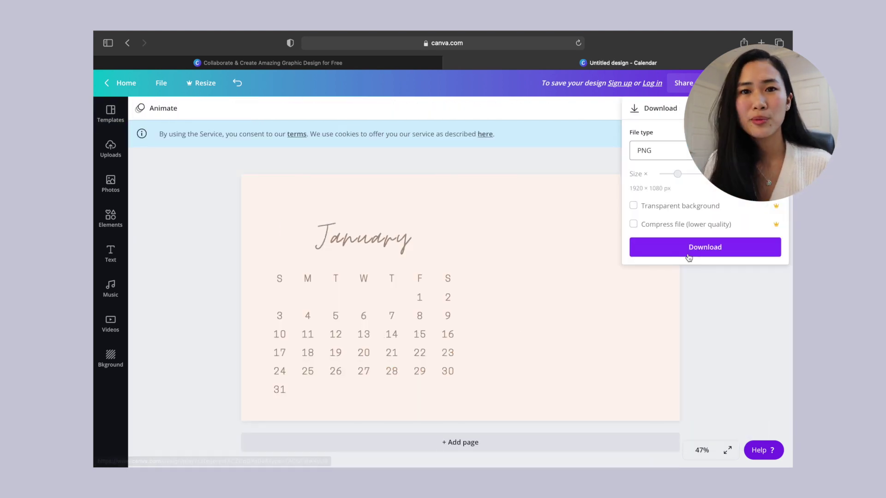
click(688, 251)
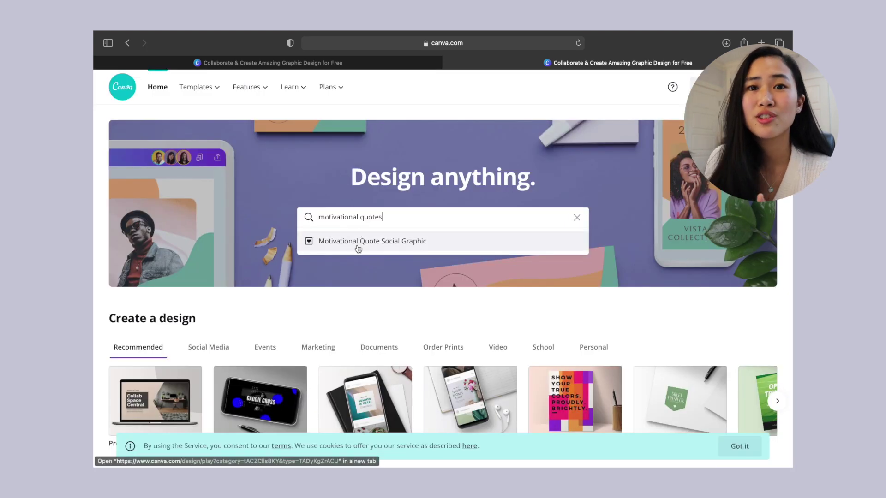
Apply the beige quote template, stretch 'believe in yourself' onto one line, and move the dots beside it
click(355, 243)
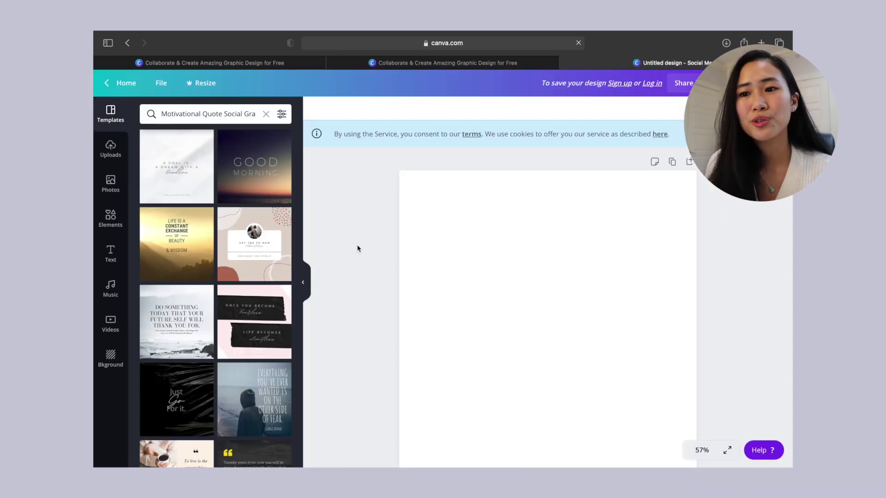
click(239, 249)
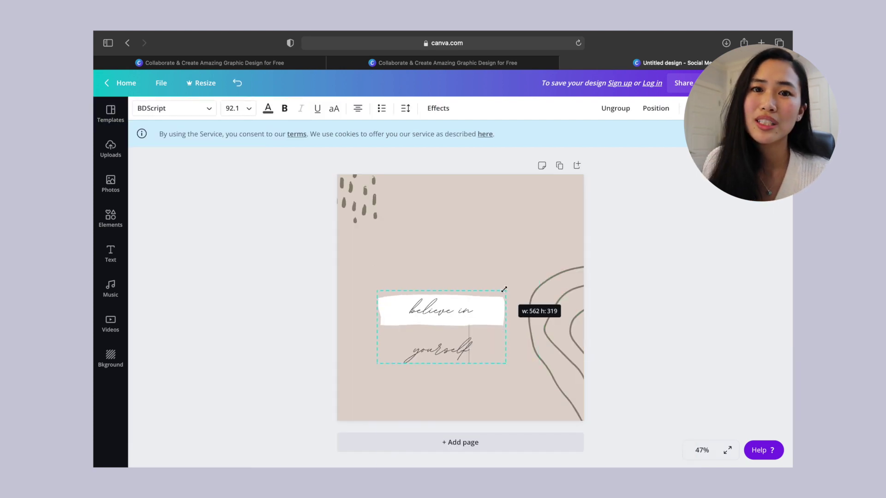
drag(505, 290, 549, 263)
click(462, 323)
drag(540, 315, 584, 296)
drag(358, 199, 361, 286)
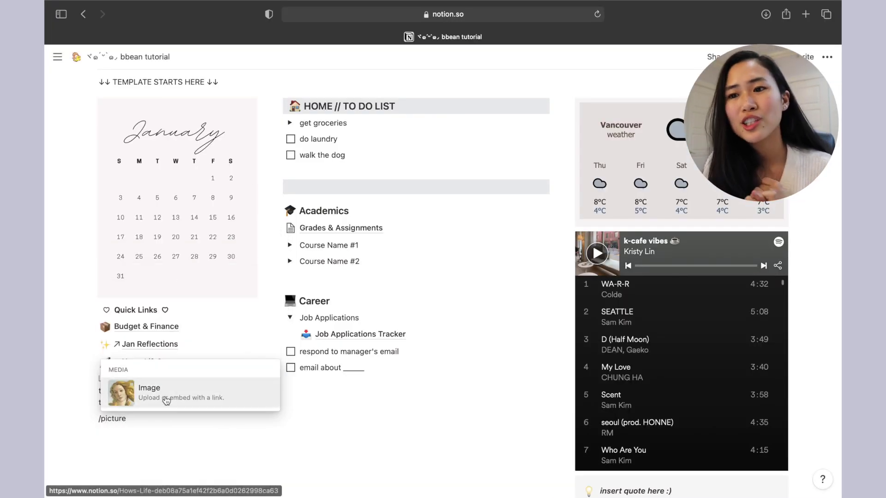
Upload the quote image below Quick Links and add an audio block to the Welcome page
click(166, 398)
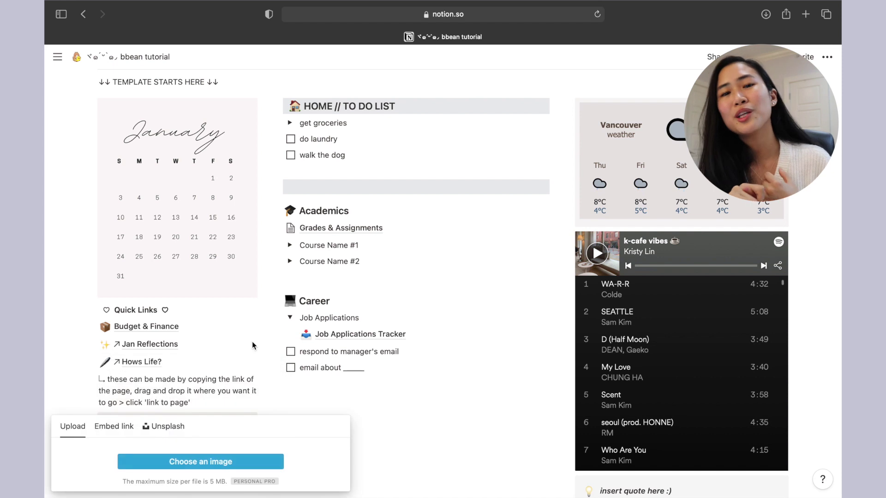
click(201, 461)
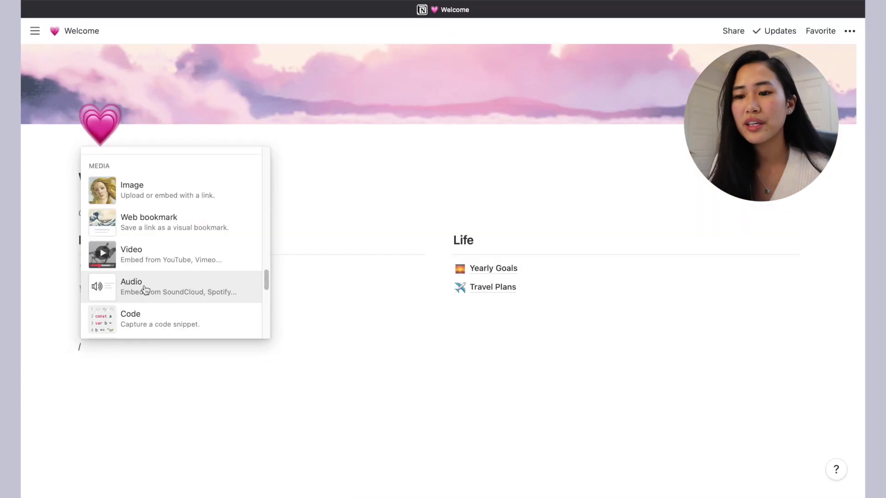
click(145, 291)
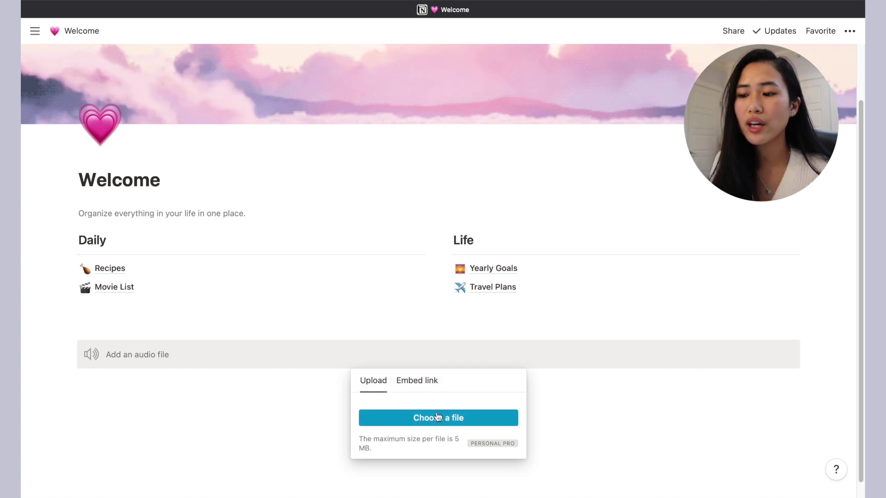
click(429, 388)
click(132, 397)
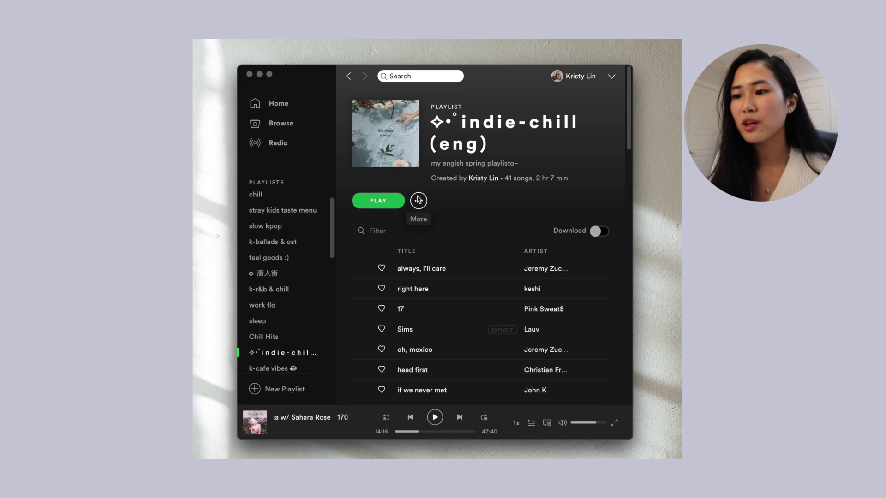
Copy the Spotify playlist's share link
click(419, 200)
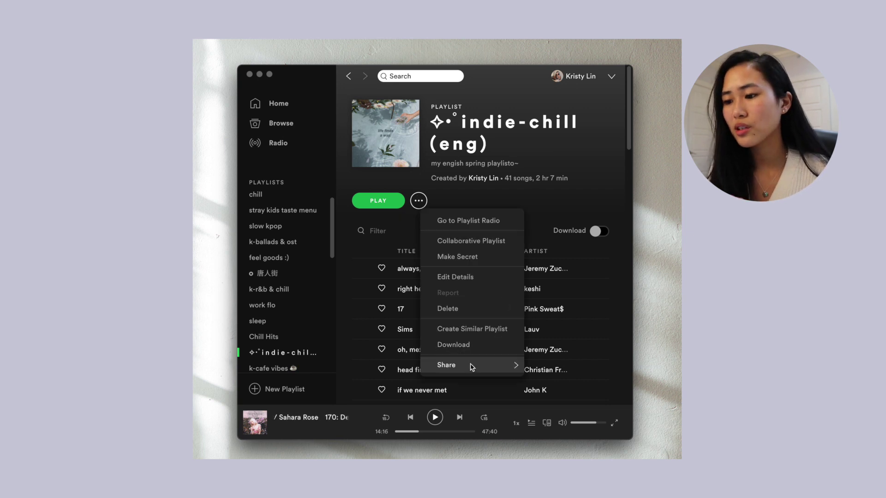
mouse_move(510, 366)
click(562, 393)
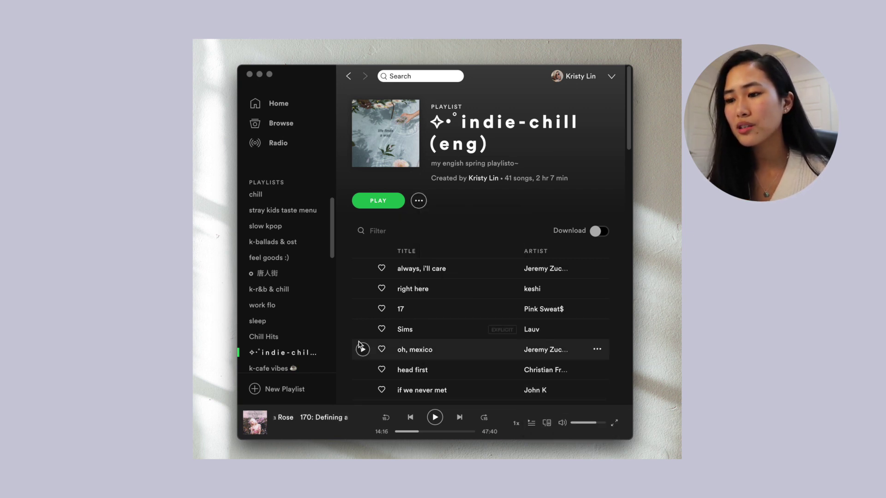
Paste the playlist link as an embedded player and drag it into a column right of Life
mouse_move(316, 454)
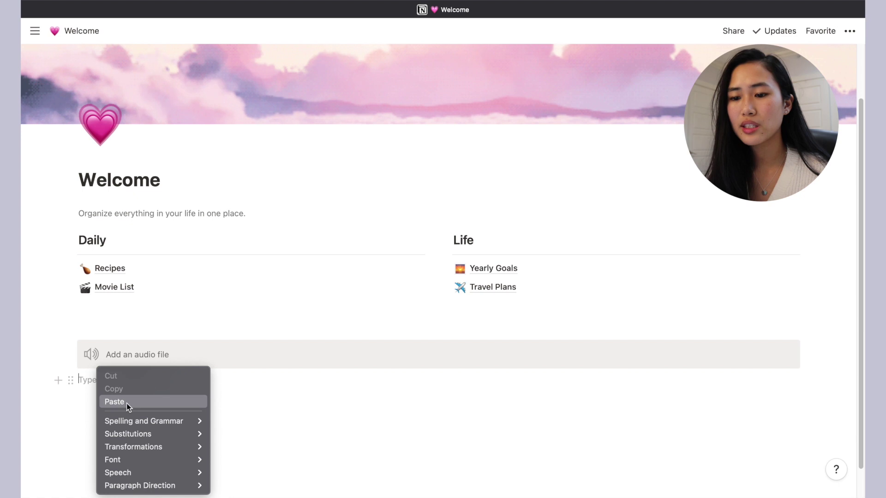
click(122, 402)
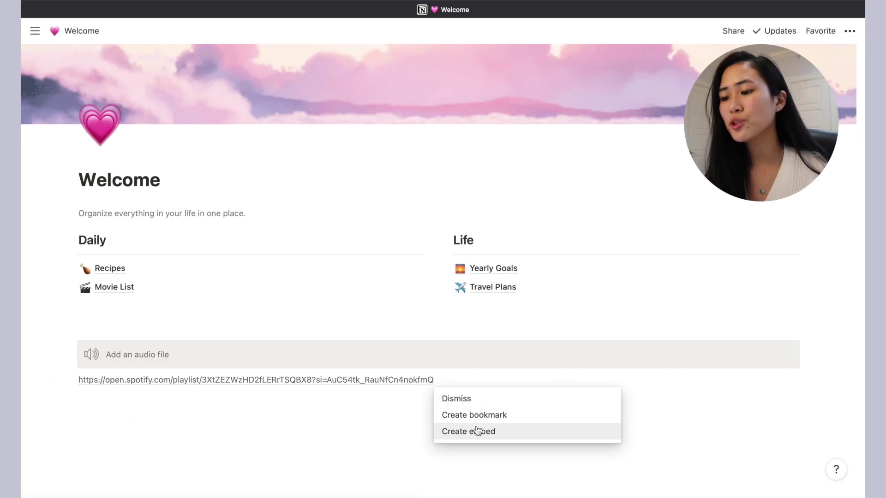
click(478, 432)
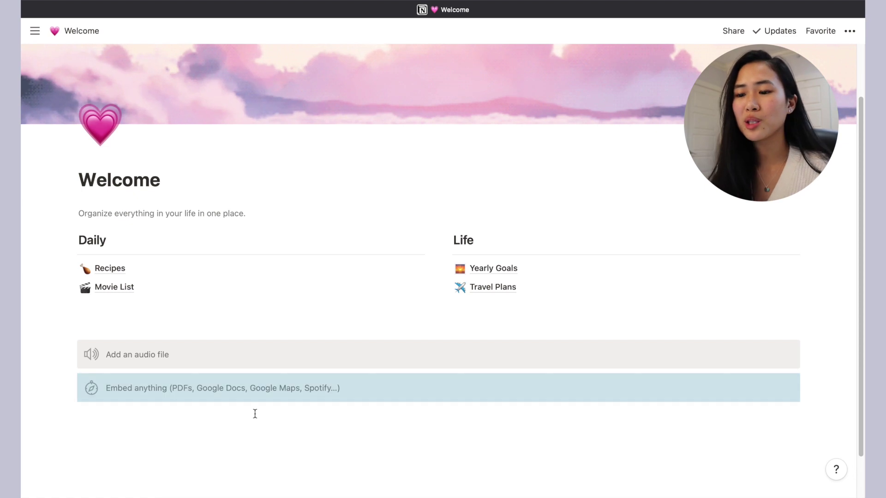
scroll(280, 389, down, 3)
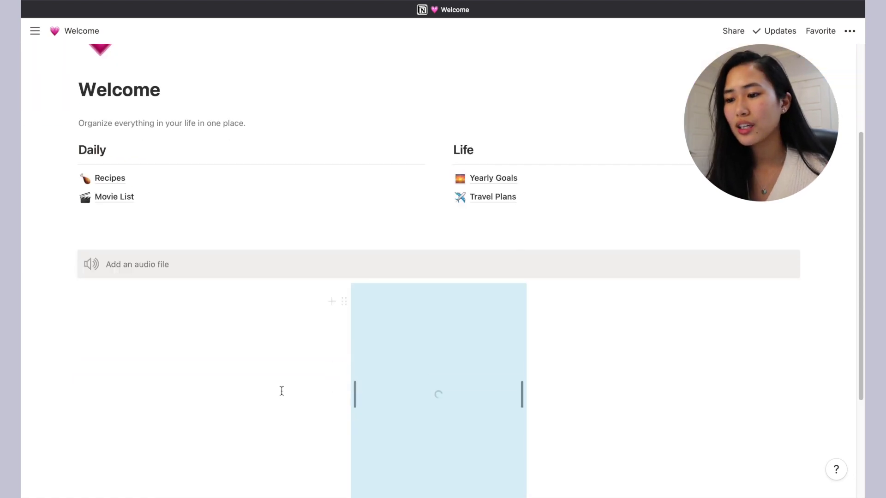
scroll(282, 391, down, 2)
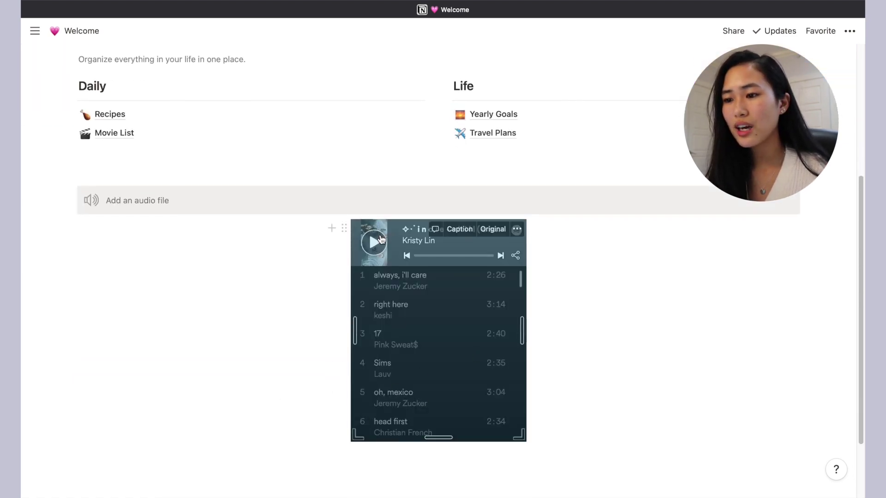
drag(345, 227, 815, 116)
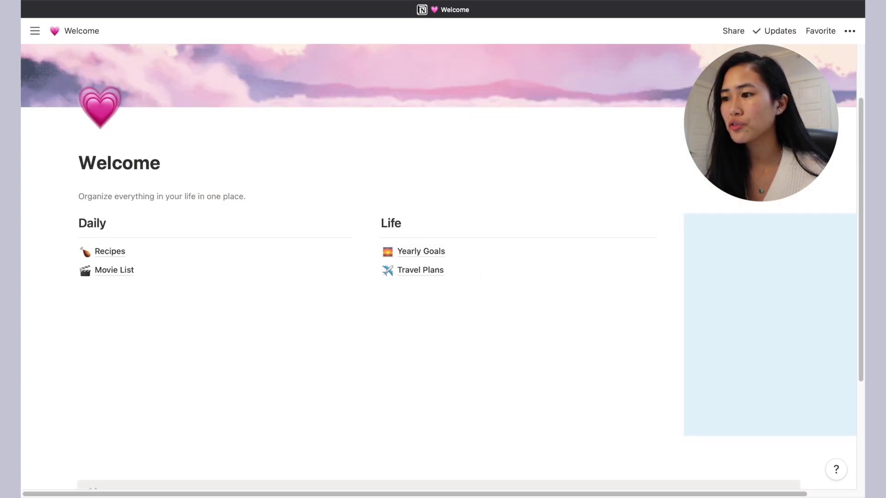
scroll(545, 287, down, 2)
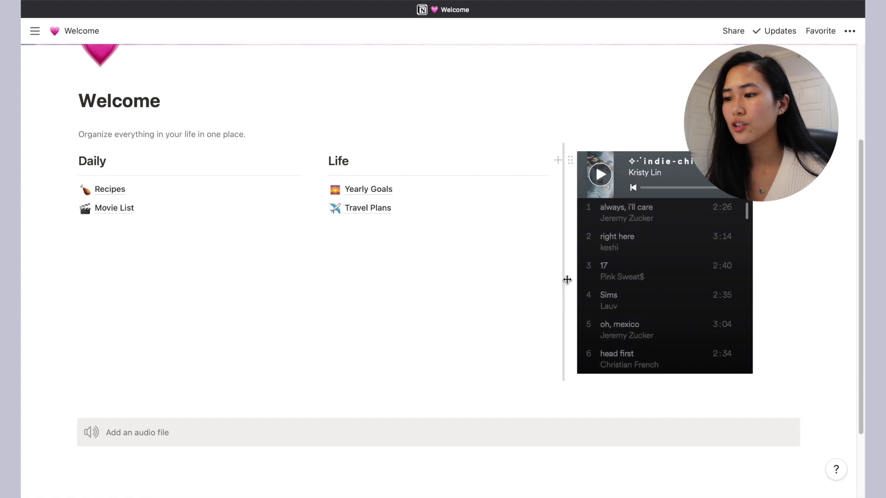